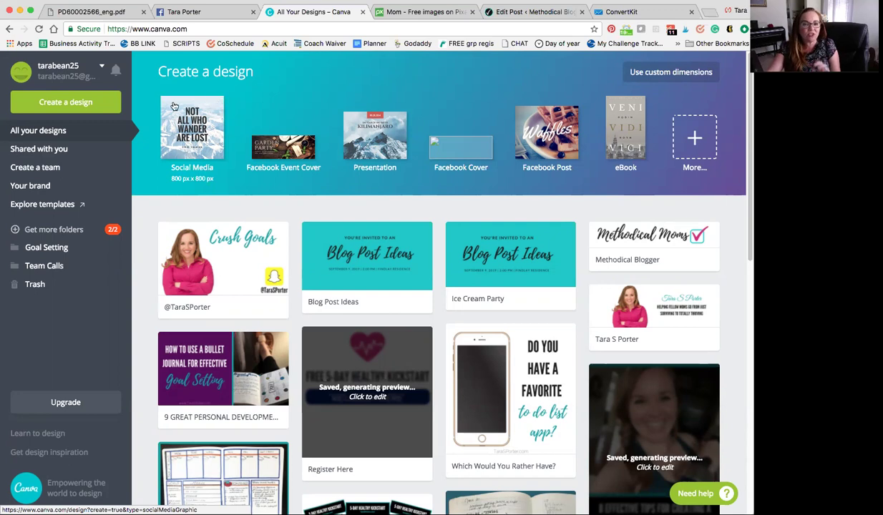
Step: Open the "Which Would You Rather Have?" social media design and look through its question and challenge pages
{"action": "left_click", "coordinate": [531, 371]}
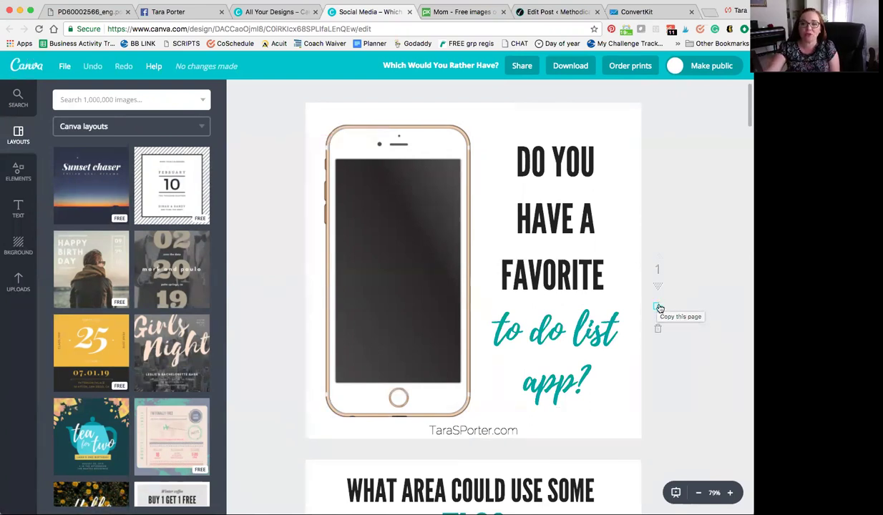
{"action": "scroll", "coordinate": [627, 307], "scroll_direction": "down", "scroll_amount": 5}
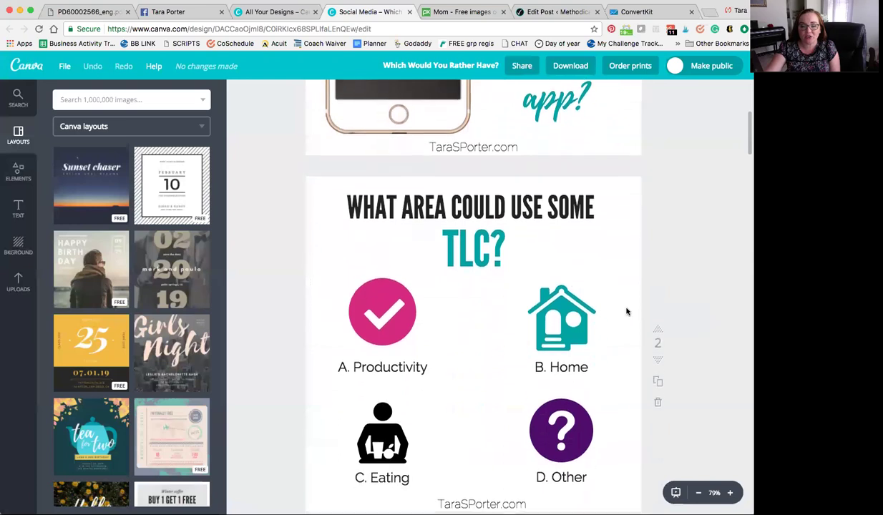
{"action": "scroll", "coordinate": [442, 303], "scroll_direction": "down", "scroll_amount": 5}
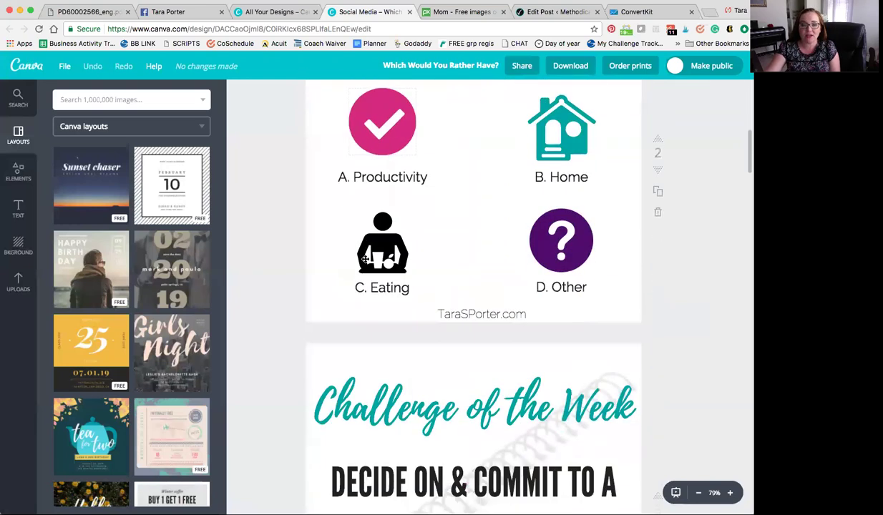
{"action": "scroll", "coordinate": [442, 303], "scroll_direction": "down", "scroll_amount": 1}
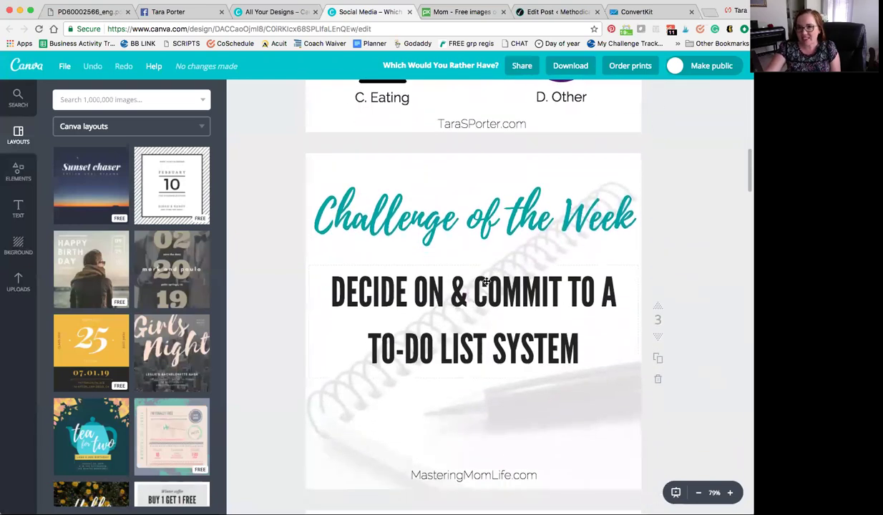
{"action": "scroll", "coordinate": [486, 281], "scroll_direction": "up", "scroll_amount": 6}
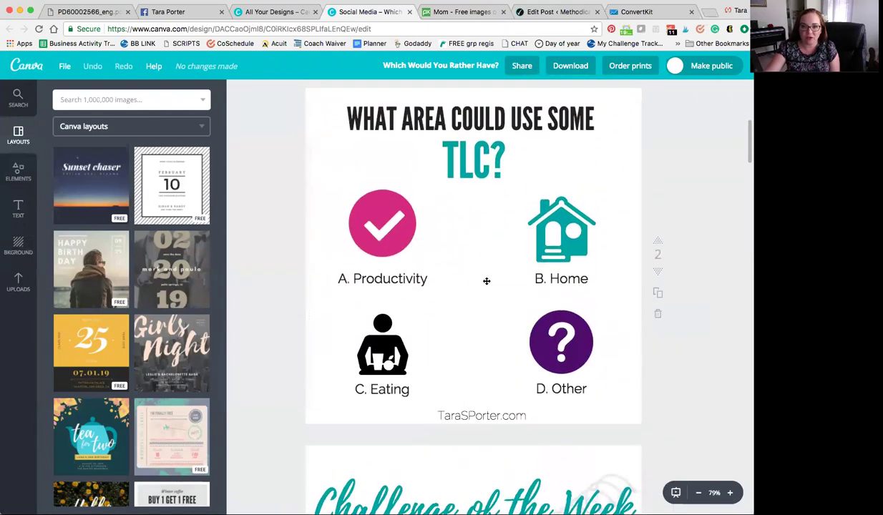
{"action": "scroll", "coordinate": [487, 286], "scroll_direction": "down", "scroll_amount": 4}
{"action": "scroll", "coordinate": [488, 288], "scroll_direction": "down", "scroll_amount": 10}
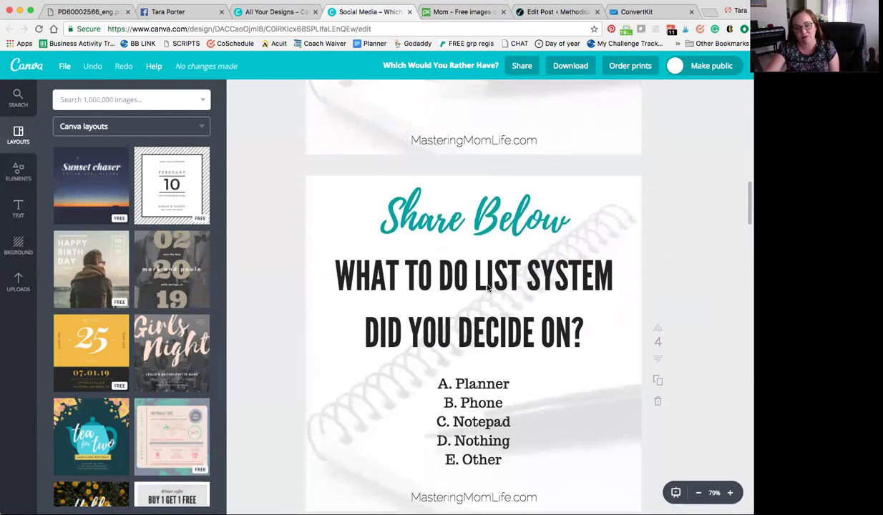
{"action": "scroll", "coordinate": [487, 288], "scroll_direction": "down", "scroll_amount": 4}
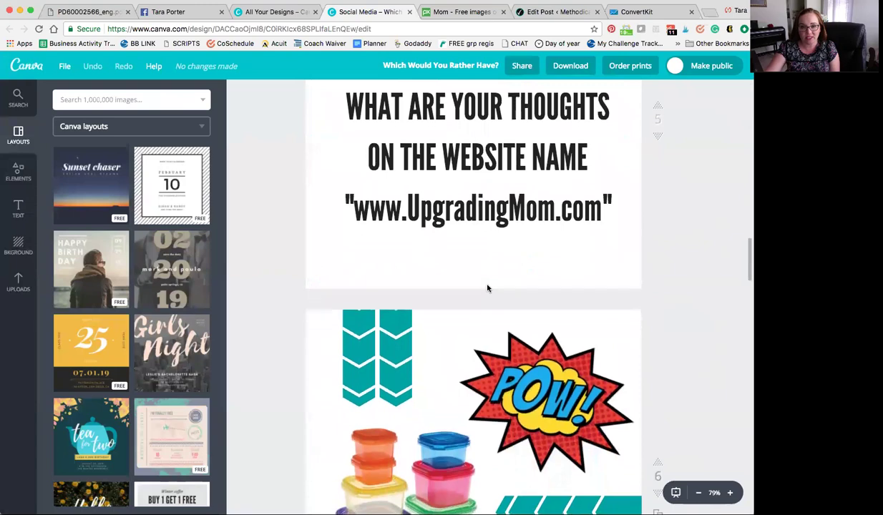
{"action": "scroll", "coordinate": [486, 287], "scroll_direction": "up", "scroll_amount": 6}
Step: Return to the designs list, open the "Crush Goals" YouTube thumbnail design and look over its first pages
{"action": "left_click", "coordinate": [261, 12]}
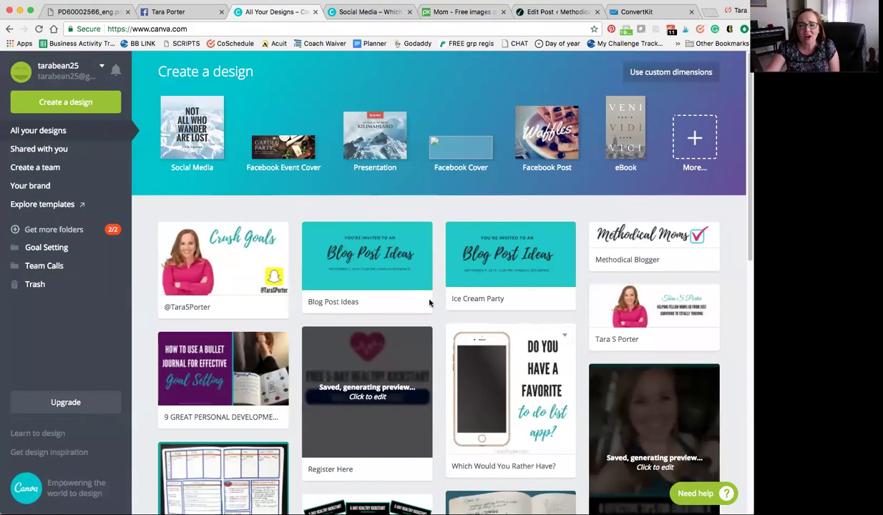
{"action": "left_click", "coordinate": [225, 264]}
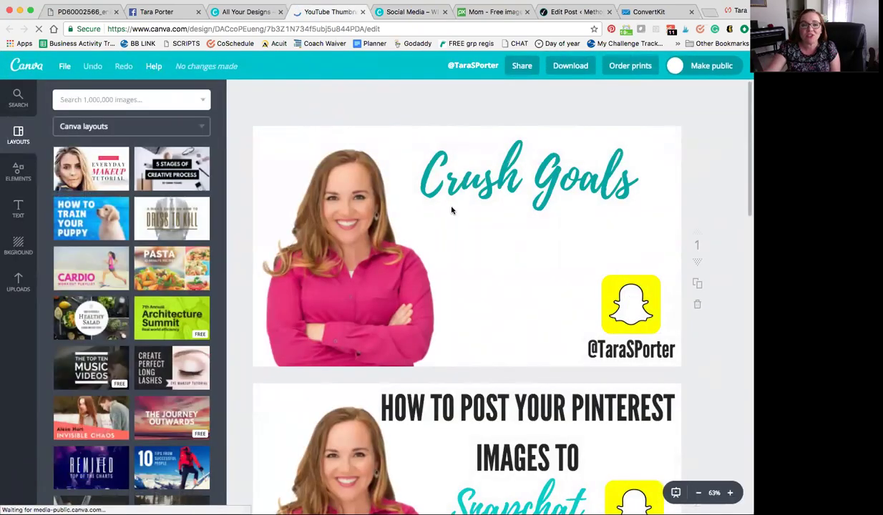
{"action": "left_click", "coordinate": [465, 175]}
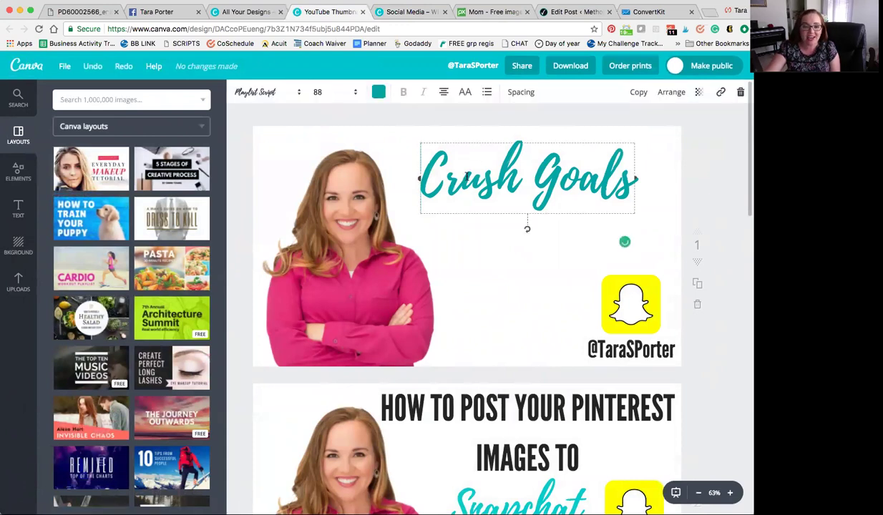
{"action": "scroll", "coordinate": [504, 313], "scroll_direction": "down", "scroll_amount": 5}
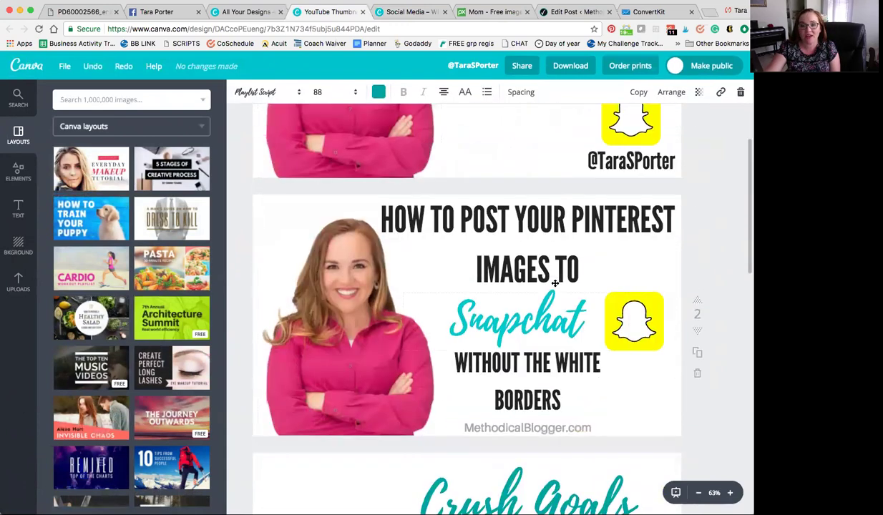
{"action": "scroll", "coordinate": [520, 326], "scroll_direction": "down", "scroll_amount": 1}
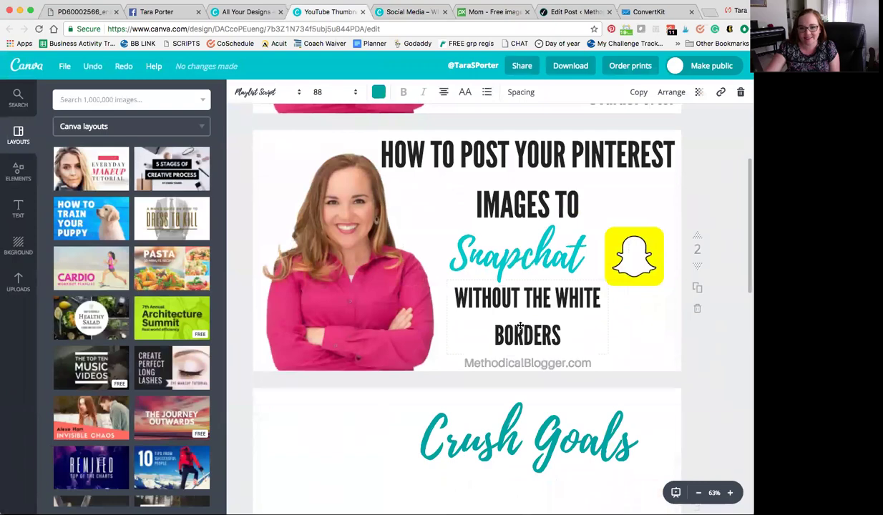
Step: Return to the designs list, open the "HOW TO FIND THE BEST" blog graphic design and look through its pages
{"action": "left_click", "coordinate": [239, 12]}
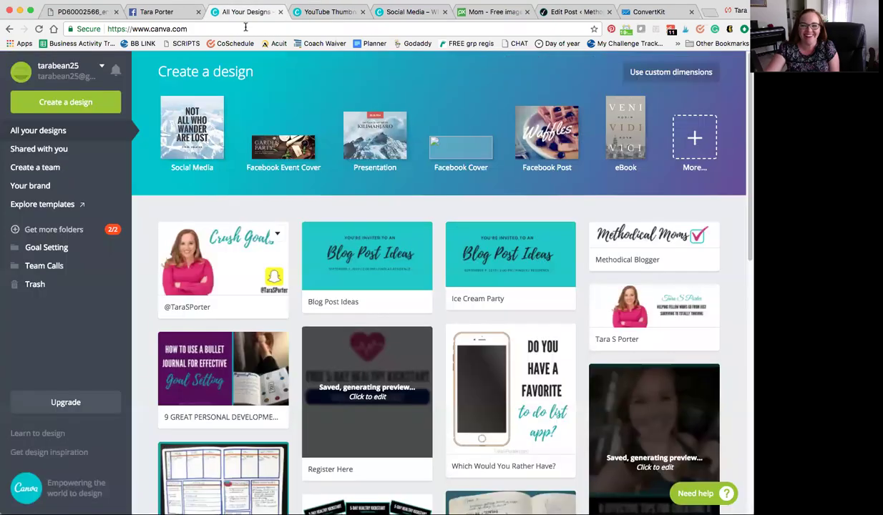
{"action": "scroll", "coordinate": [398, 268], "scroll_direction": "down", "scroll_amount": 3}
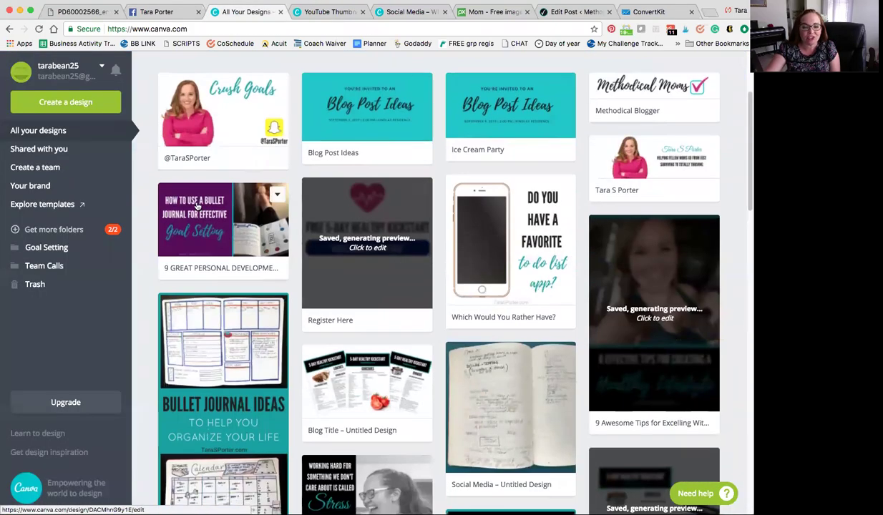
{"action": "scroll", "coordinate": [236, 213], "scroll_direction": "down", "scroll_amount": 8}
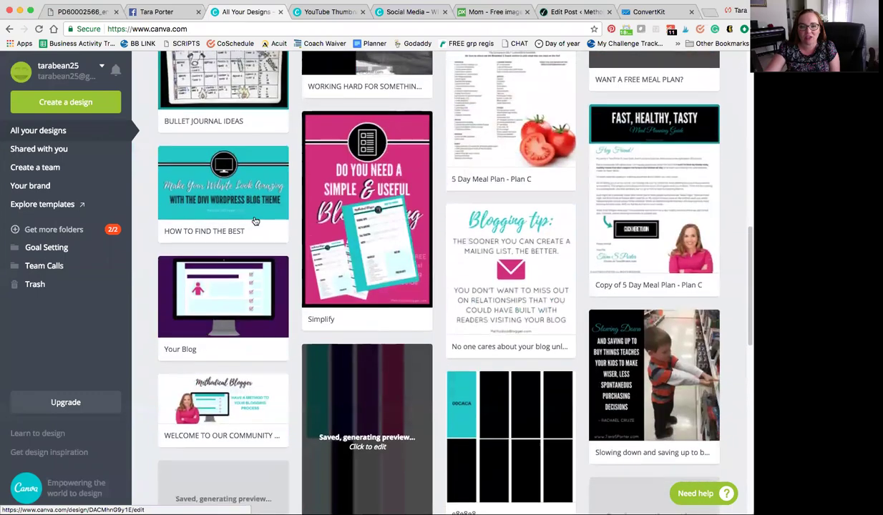
{"action": "left_click", "coordinate": [232, 183]}
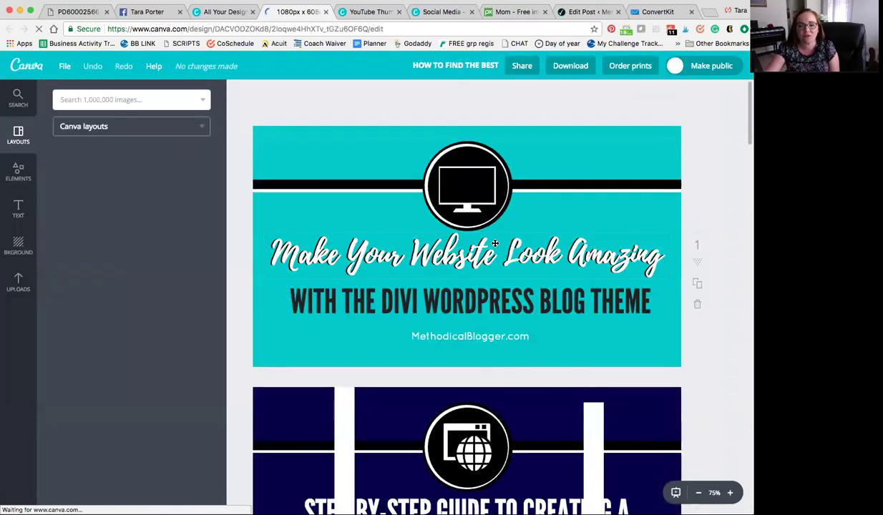
{"action": "scroll", "coordinate": [493, 255], "scroll_direction": "down", "scroll_amount": 10}
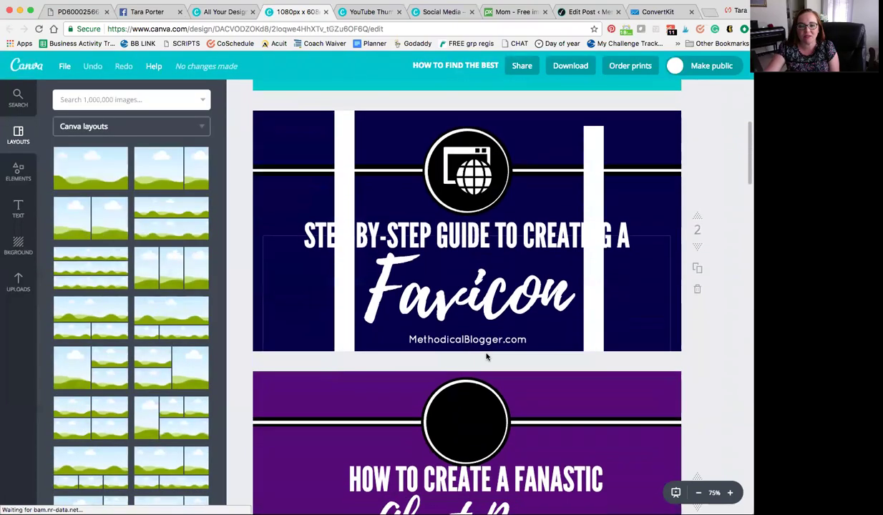
{"action": "scroll", "coordinate": [487, 355], "scroll_direction": "down", "scroll_amount": 10}
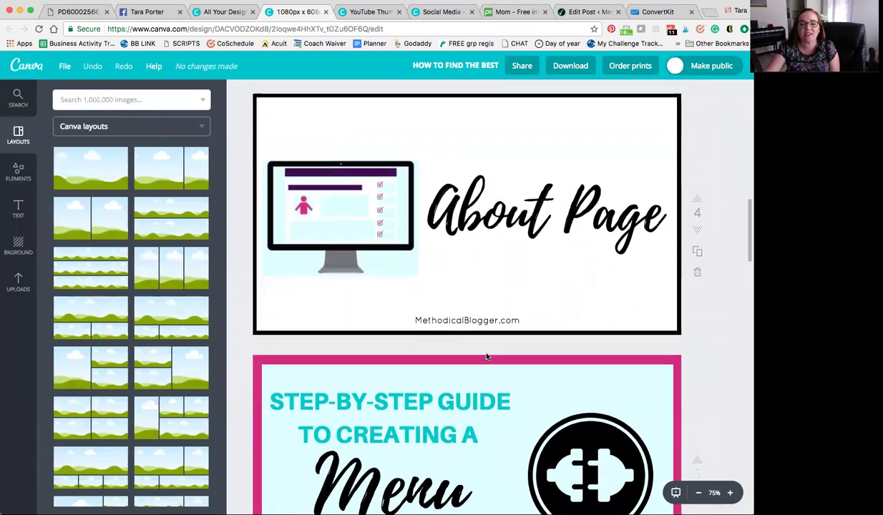
Step: Recolor the inner background of page 5, the WordPress menu guide, to the light pink document color
{"action": "scroll", "coordinate": [486, 356], "scroll_direction": "down", "scroll_amount": 3}
{"action": "scroll", "coordinate": [525, 171], "scroll_direction": "up", "scroll_amount": 2}
{"action": "left_click", "coordinate": [552, 131]}
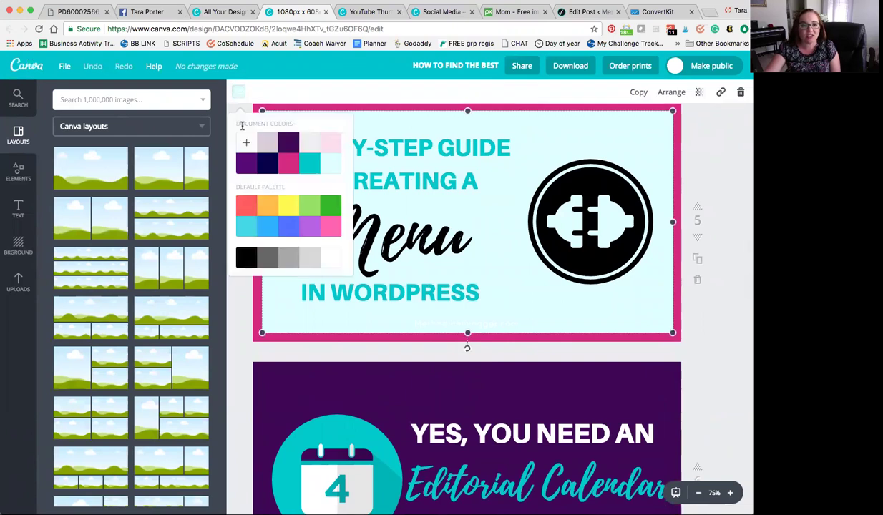
{"action": "left_click", "coordinate": [238, 91]}
{"action": "left_click", "coordinate": [330, 143]}
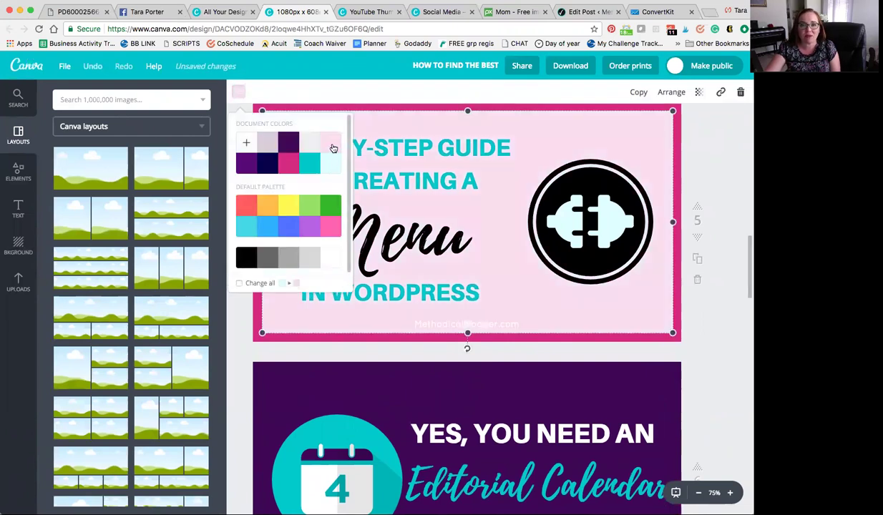
Step: Set the inner background of the page 5 WordPress menu graphic to the dark purple document color
{"action": "left_click", "coordinate": [290, 138]}
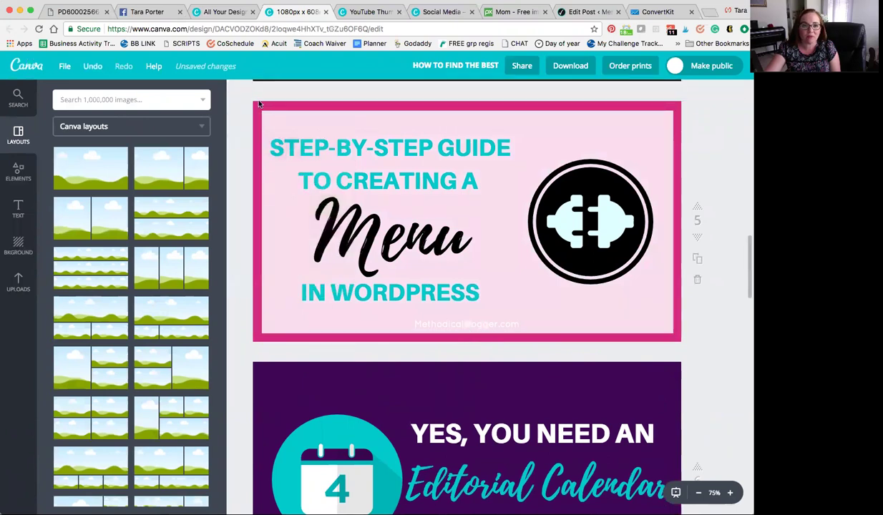
{"action": "left_click", "coordinate": [286, 140]}
{"action": "left_click", "coordinate": [287, 111]}
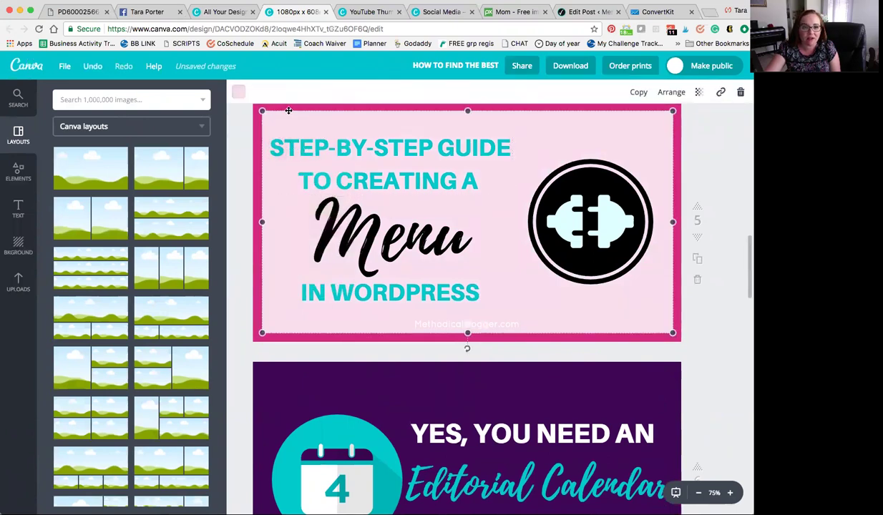
{"action": "left_click", "coordinate": [237, 92]}
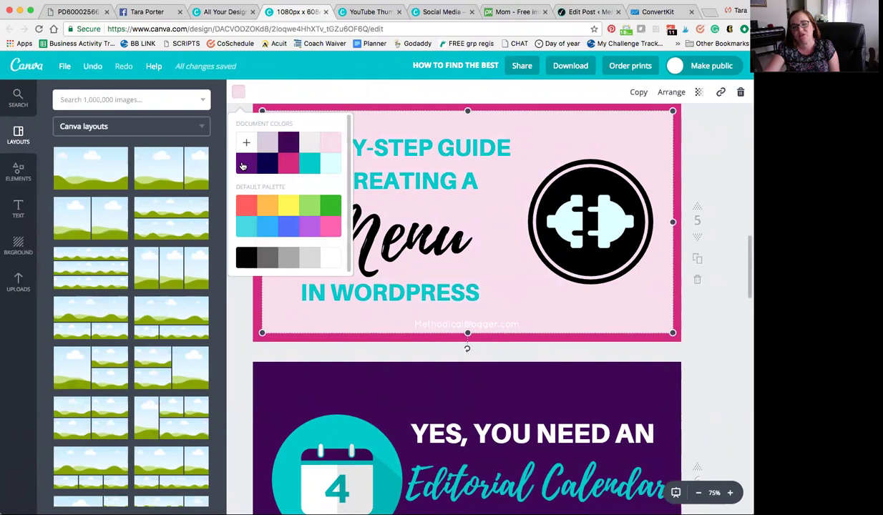
{"action": "left_click", "coordinate": [289, 142]}
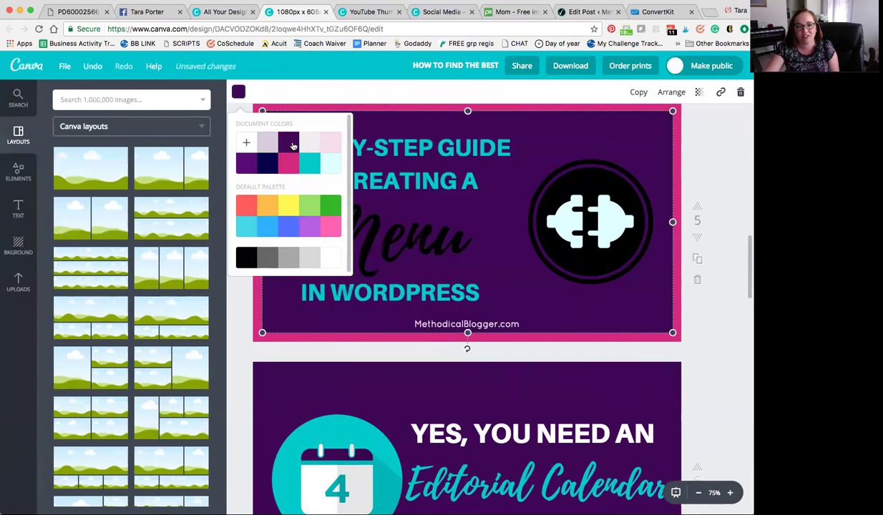
Step: Change the script word "Menu" on page 5 to white and deselect it
{"action": "left_click", "coordinate": [430, 242]}
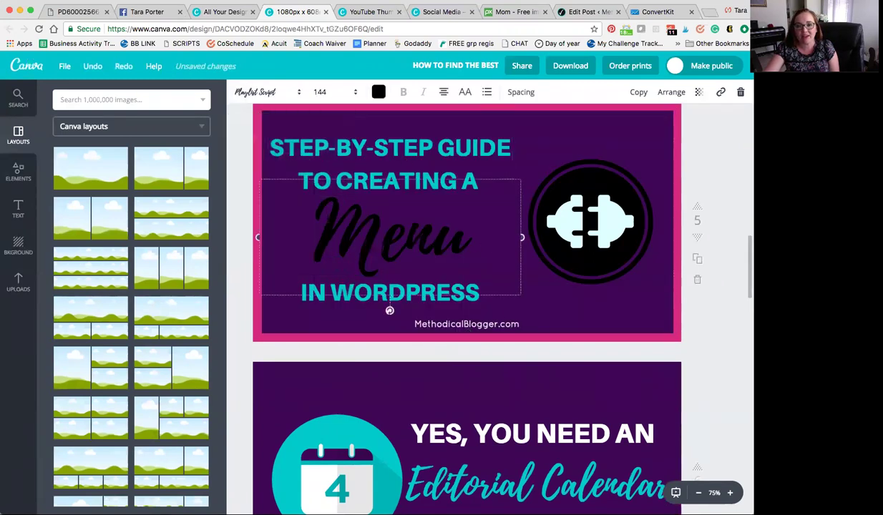
{"action": "double_click", "coordinate": [382, 225]}
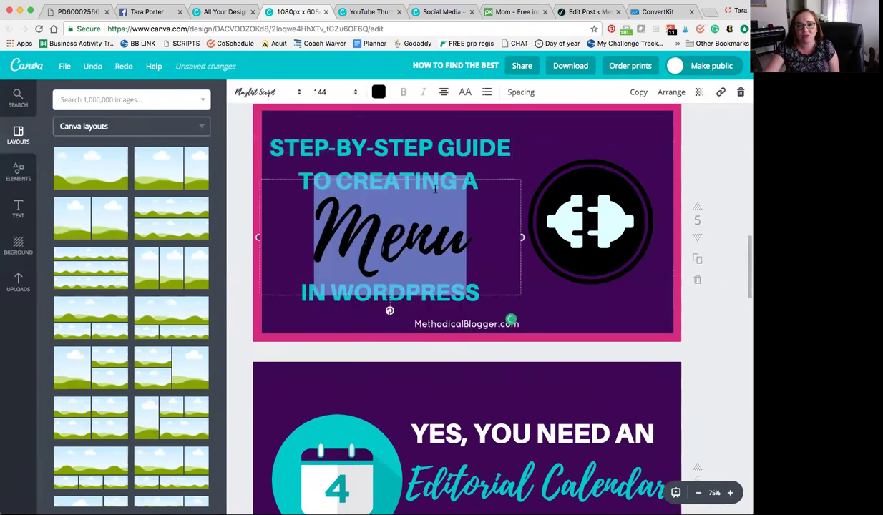
{"action": "left_click", "coordinate": [379, 92]}
{"action": "left_click", "coordinate": [470, 258]}
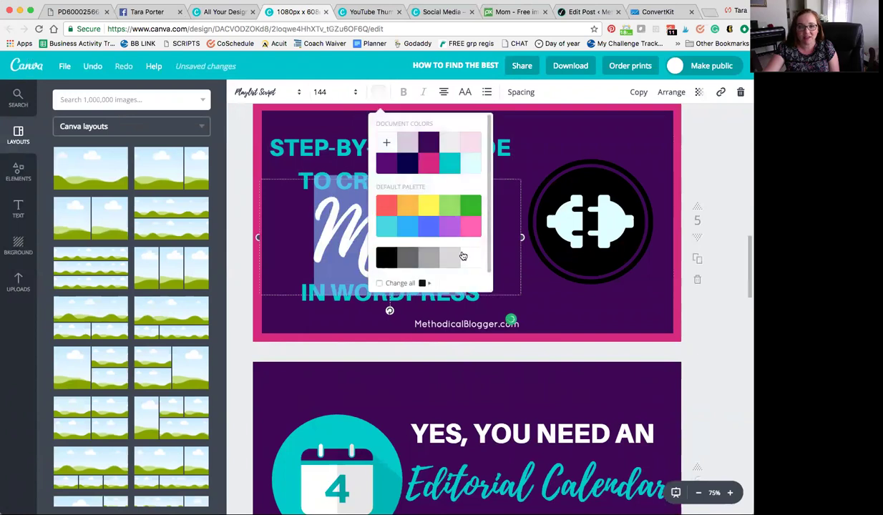
{"action": "left_click", "coordinate": [719, 145]}
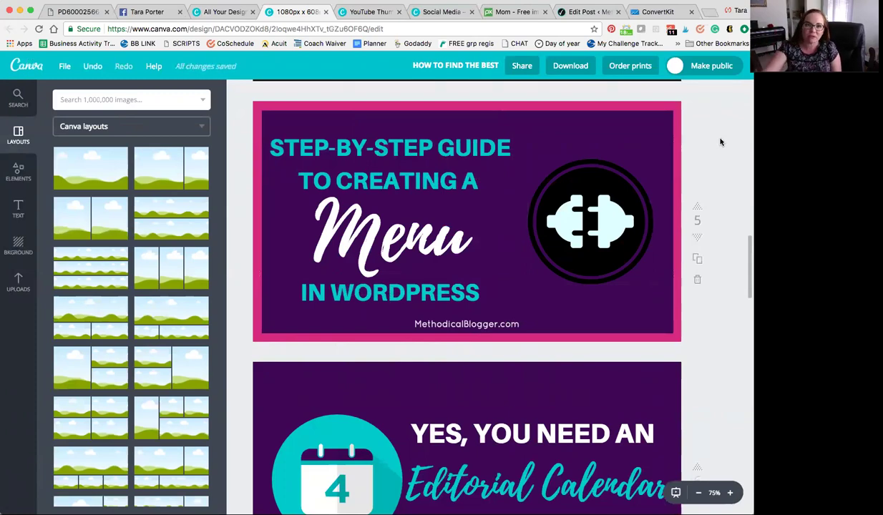
Step: Return to the designs list, open the "Simplify" Pinterest graphic design and look through its pages
{"action": "left_click", "coordinate": [208, 12]}
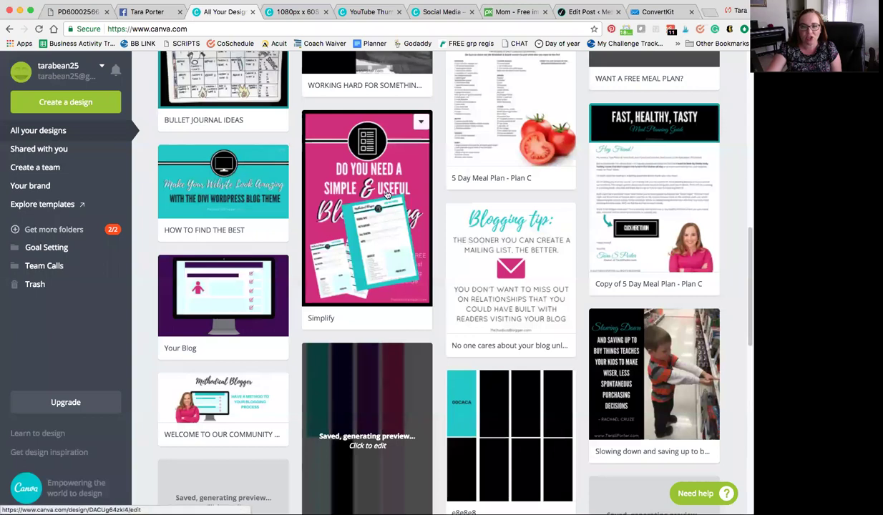
{"action": "left_click", "coordinate": [337, 164]}
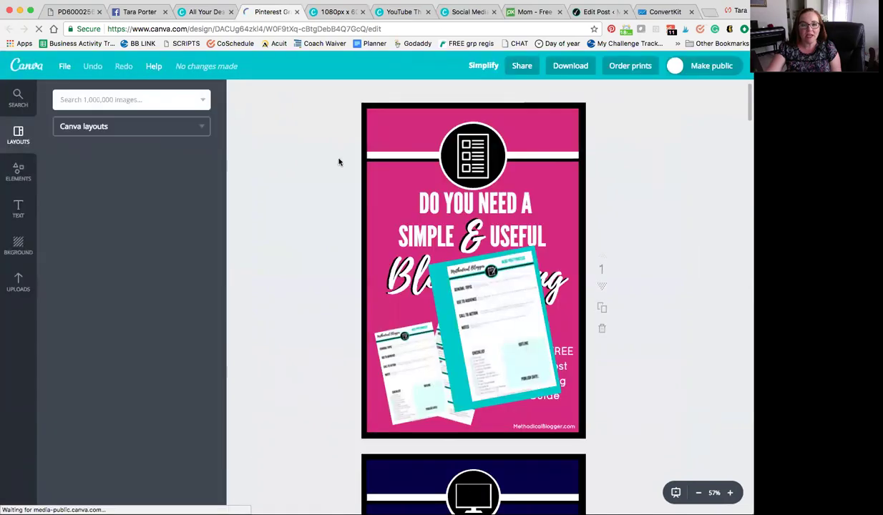
{"action": "scroll", "coordinate": [465, 246], "scroll_direction": "down", "scroll_amount": 10}
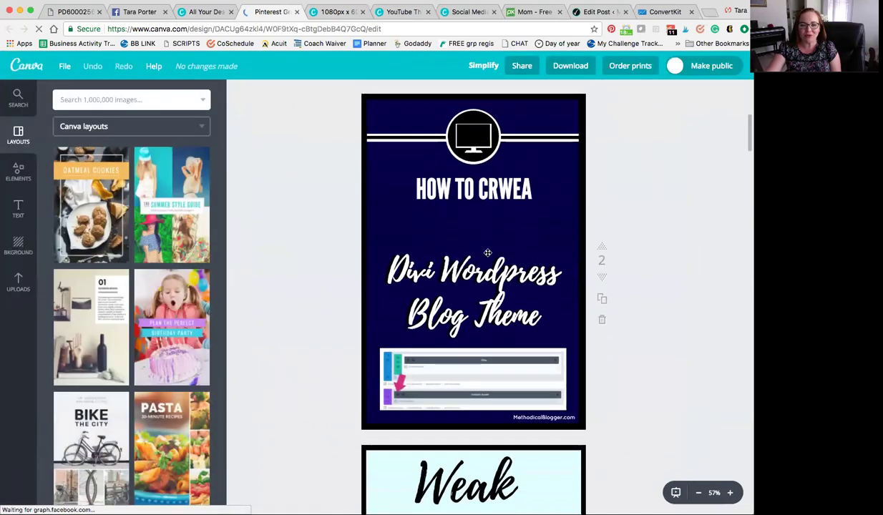
{"action": "scroll", "coordinate": [497, 246], "scroll_direction": "down", "scroll_amount": 20}
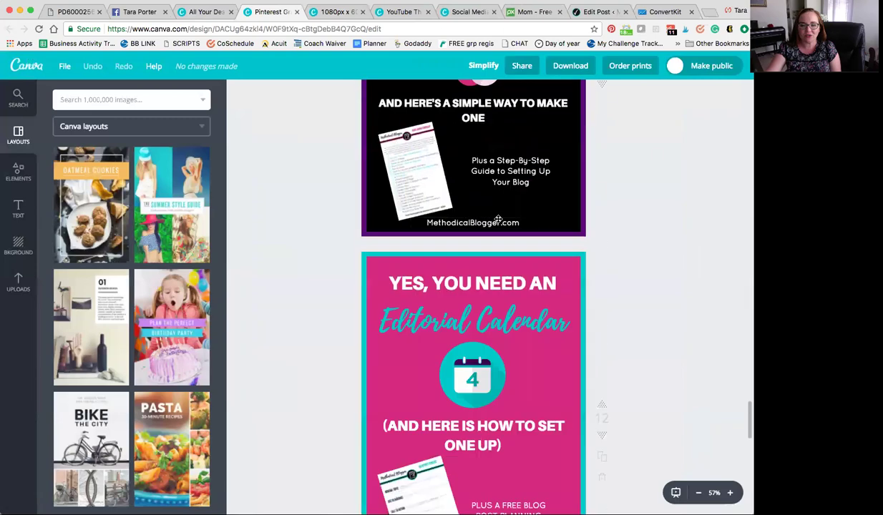
{"action": "scroll", "coordinate": [497, 219], "scroll_direction": "up", "scroll_amount": 10}
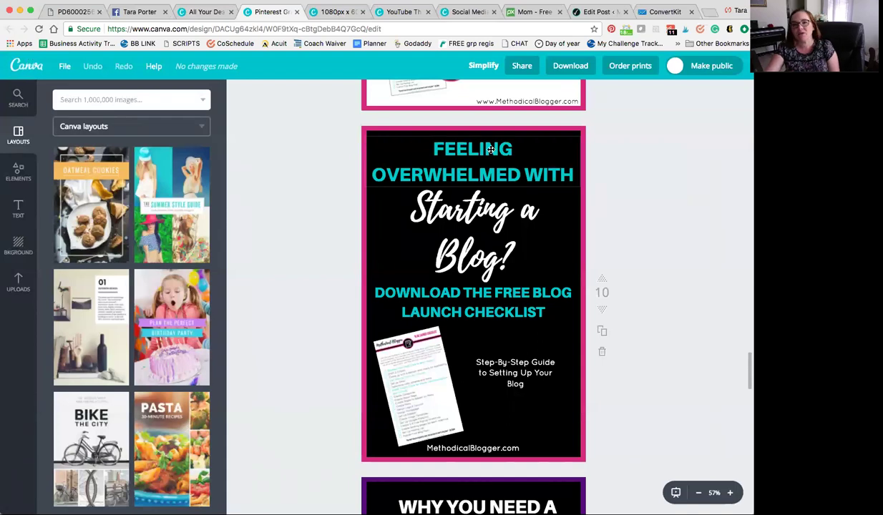
Step: On page 10, select the "Feeling overwhelmed with" heading text, followed by the tilted checklist image
{"action": "left_click", "coordinate": [419, 147]}
{"action": "left_click_drag", "start_coordinate": [419, 147], "coordinate": [597, 173]}
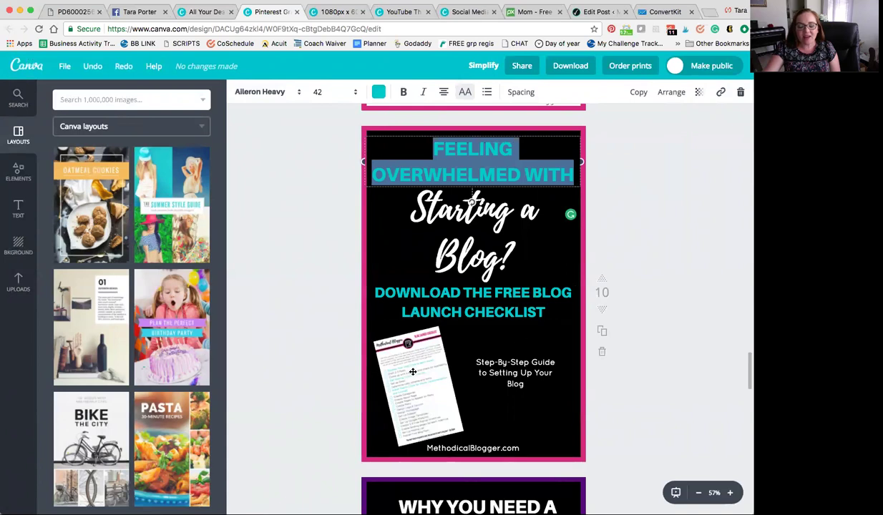
{"action": "left_click", "coordinate": [419, 426]}
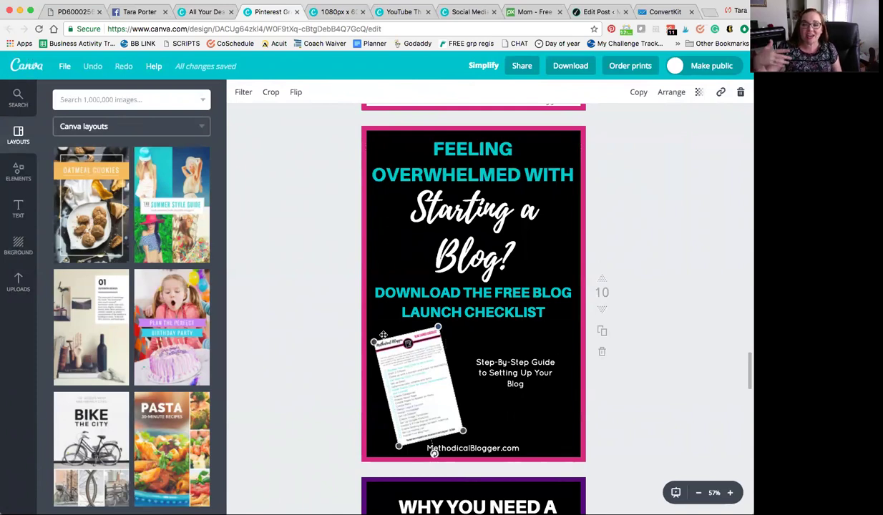
Step: Return to the designs list and look through all available design types, including the custom dimensions option
{"action": "scroll", "coordinate": [387, 331], "scroll_direction": "down", "scroll_amount": 1}
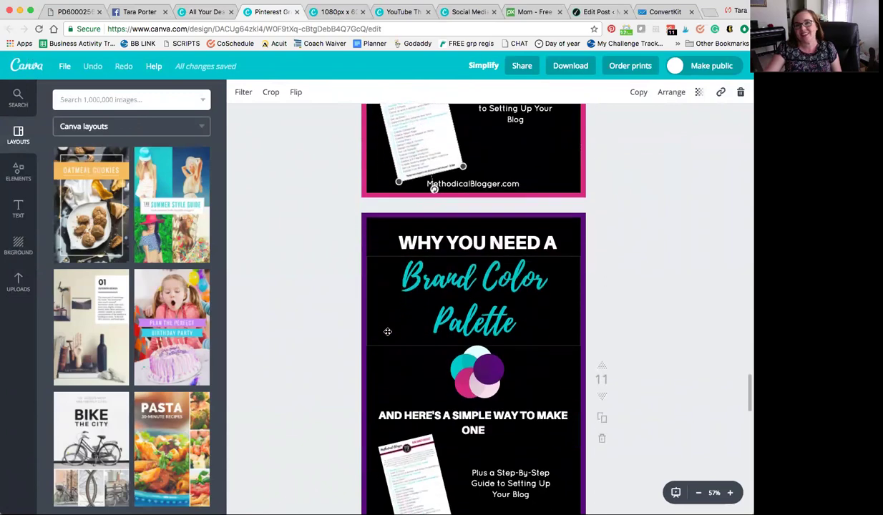
{"action": "left_click", "coordinate": [208, 12]}
{"action": "scroll", "coordinate": [312, 283], "scroll_direction": "up", "scroll_amount": 10}
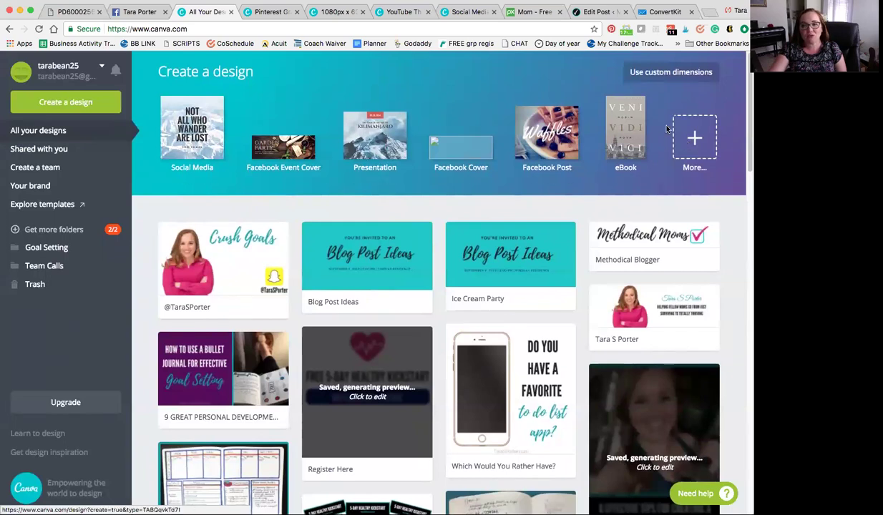
{"action": "left_click", "coordinate": [693, 144]}
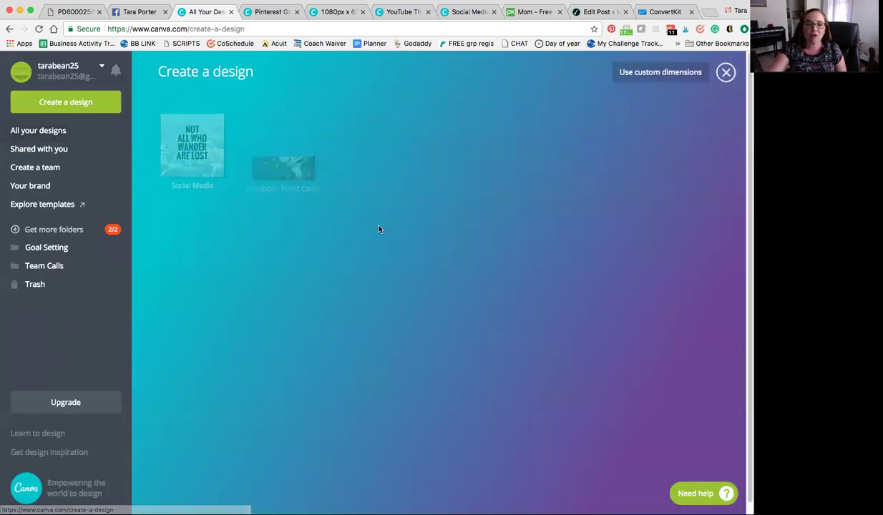
{"action": "scroll", "coordinate": [375, 229], "scroll_direction": "down", "scroll_amount": 4}
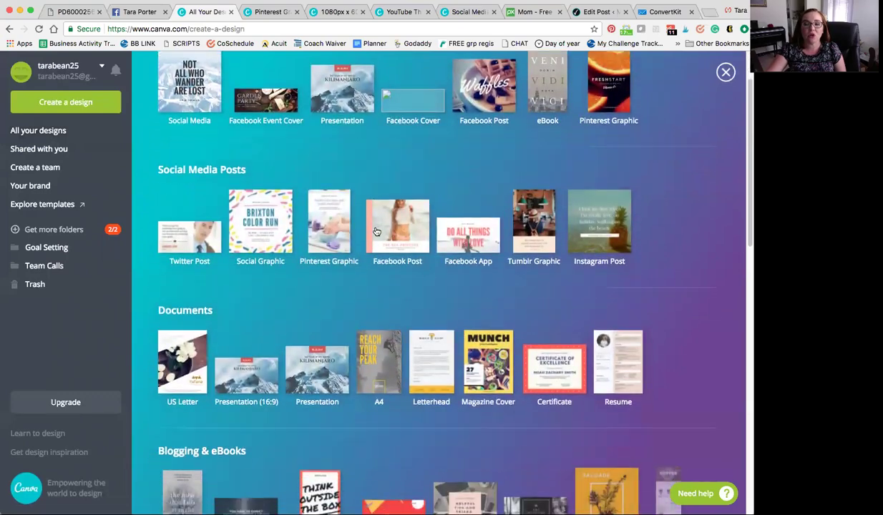
{"action": "scroll", "coordinate": [375, 229], "scroll_direction": "down", "scroll_amount": 14}
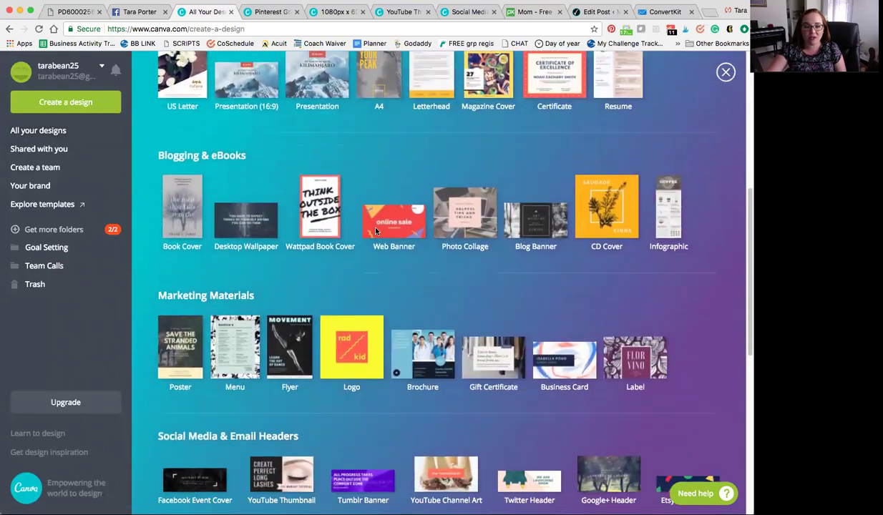
{"action": "scroll", "coordinate": [375, 231], "scroll_direction": "down", "scroll_amount": 5}
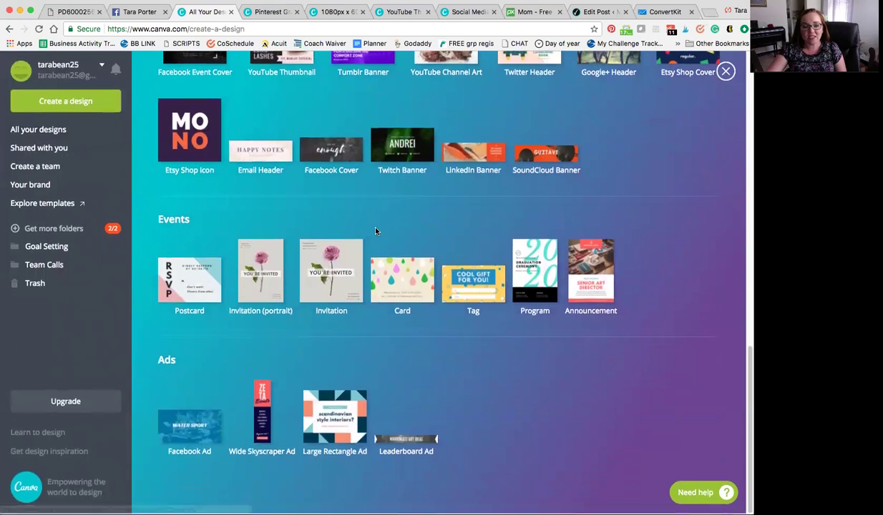
{"action": "scroll", "coordinate": [375, 231], "scroll_direction": "up", "scroll_amount": 20}
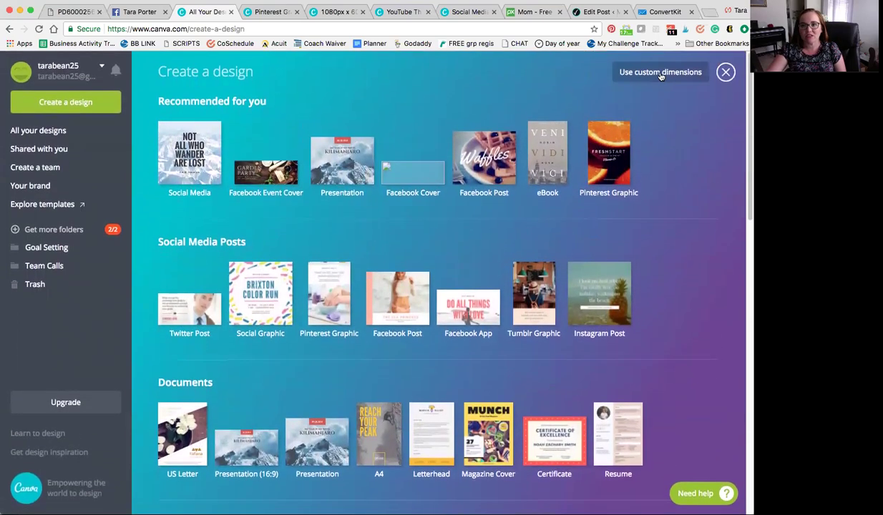
{"action": "left_click", "coordinate": [669, 72]}
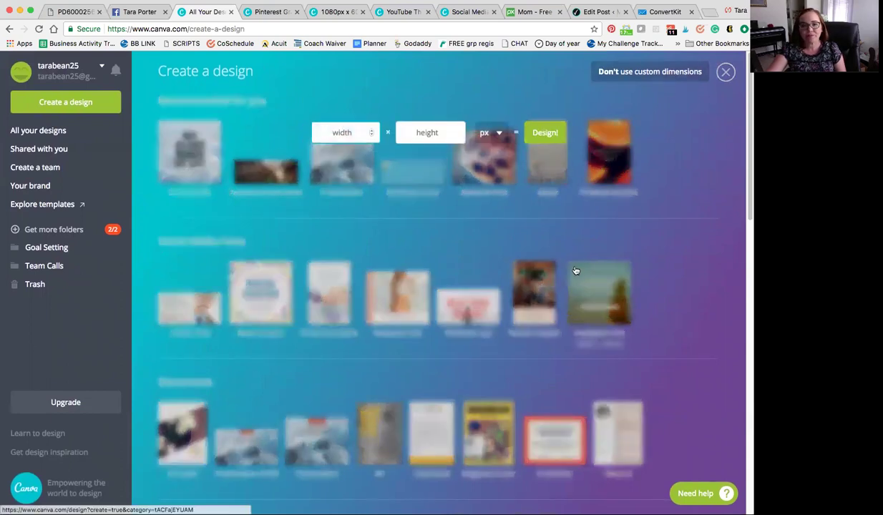
{"action": "left_click", "coordinate": [726, 73]}
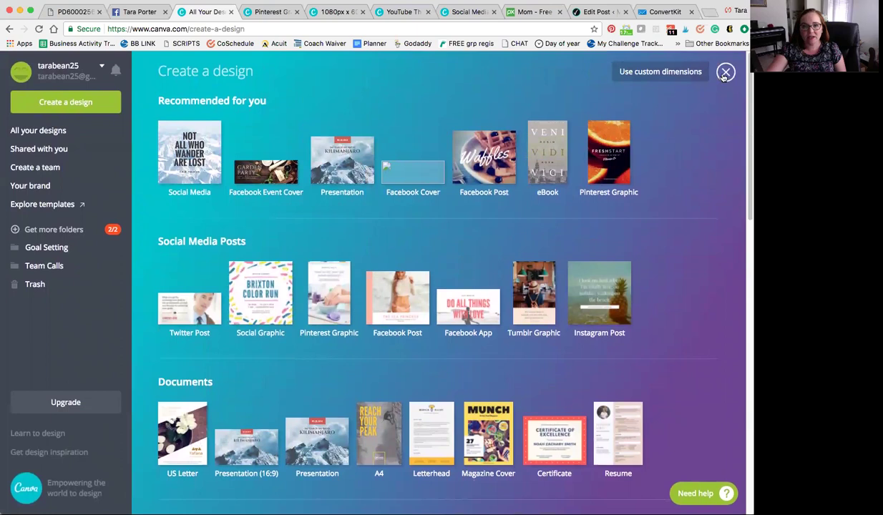
Step: Create a new Social Media design and apply the "Hello Beauty!" layout with the yellow flower photo
{"action": "left_click", "coordinate": [174, 163]}
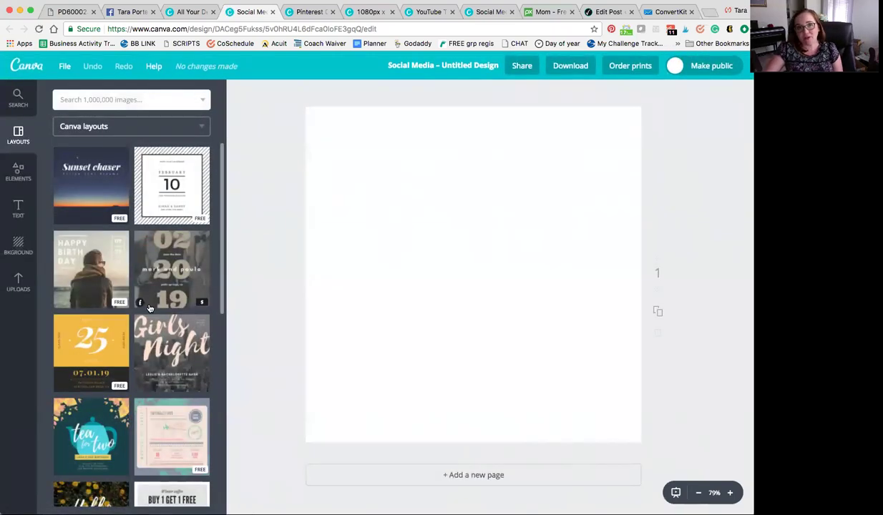
{"action": "scroll", "coordinate": [150, 308], "scroll_direction": "down", "scroll_amount": 5}
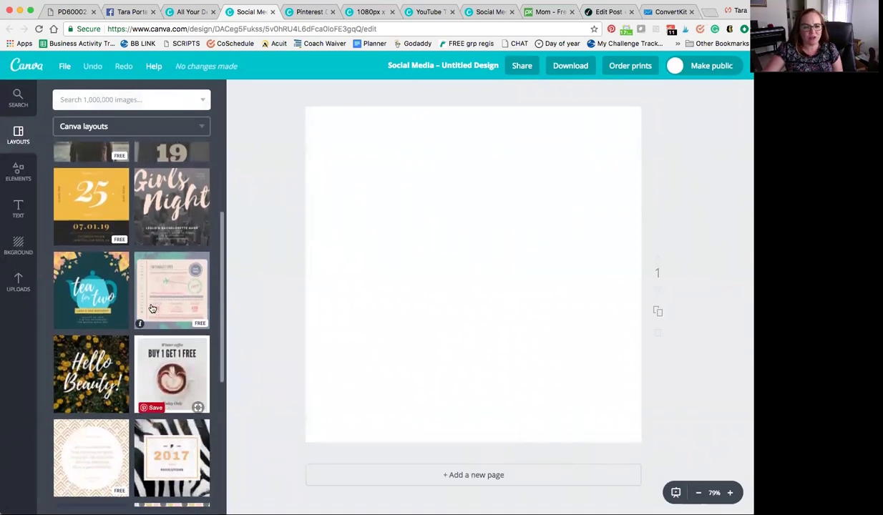
{"action": "scroll", "coordinate": [151, 307], "scroll_direction": "down", "scroll_amount": 1}
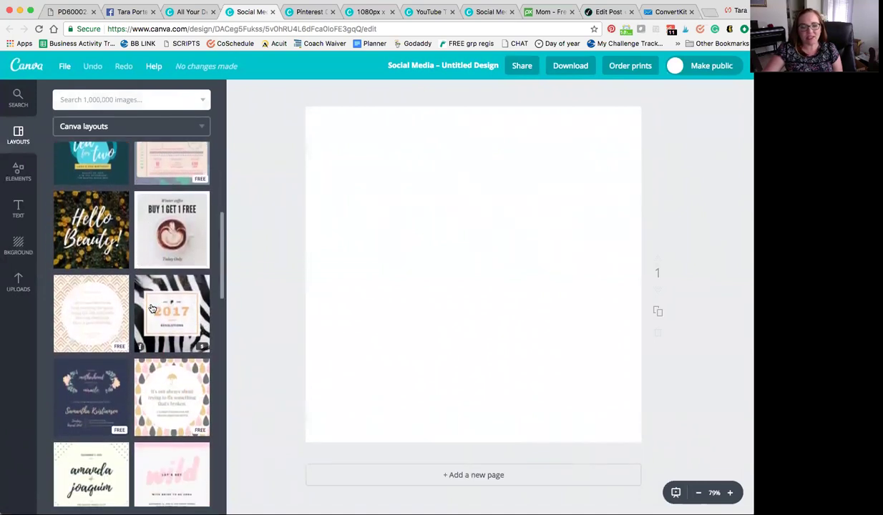
{"action": "left_click", "coordinate": [89, 250]}
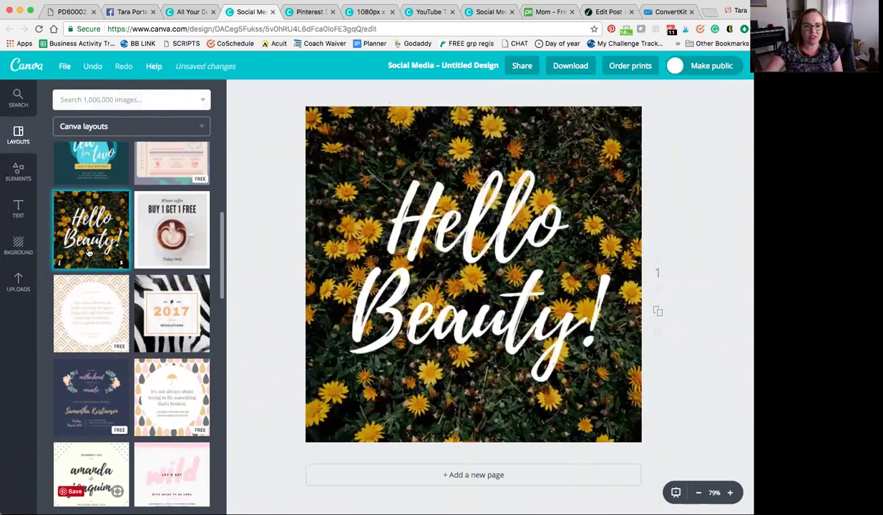
Step: Delete the flower photo behind the "Hello Beauty!" text, along with its empty image frame
{"action": "left_click", "coordinate": [566, 245]}
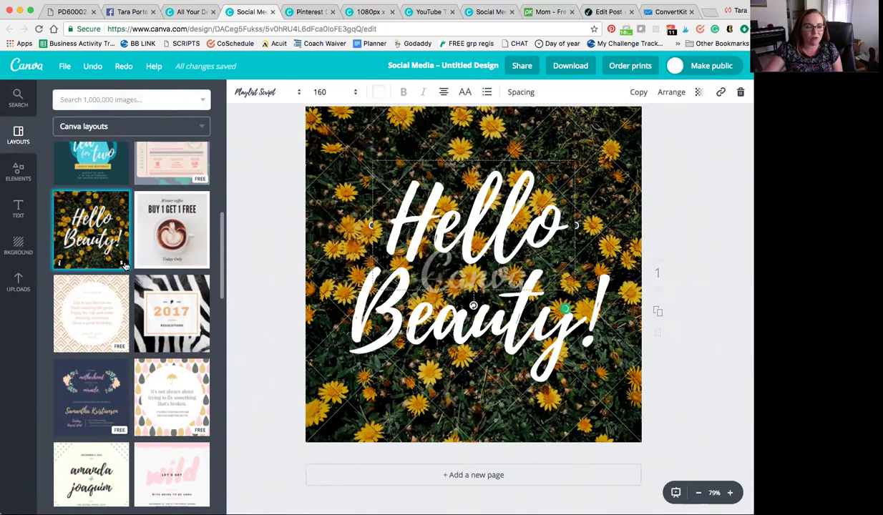
{"action": "left_click", "coordinate": [333, 159]}
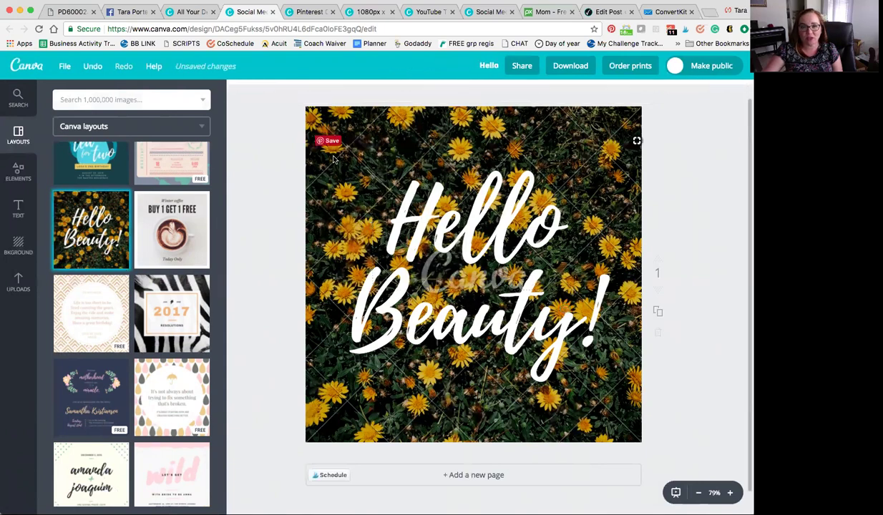
{"action": "left_click", "coordinate": [530, 128]}
{"action": "key", "text": "Delete"}
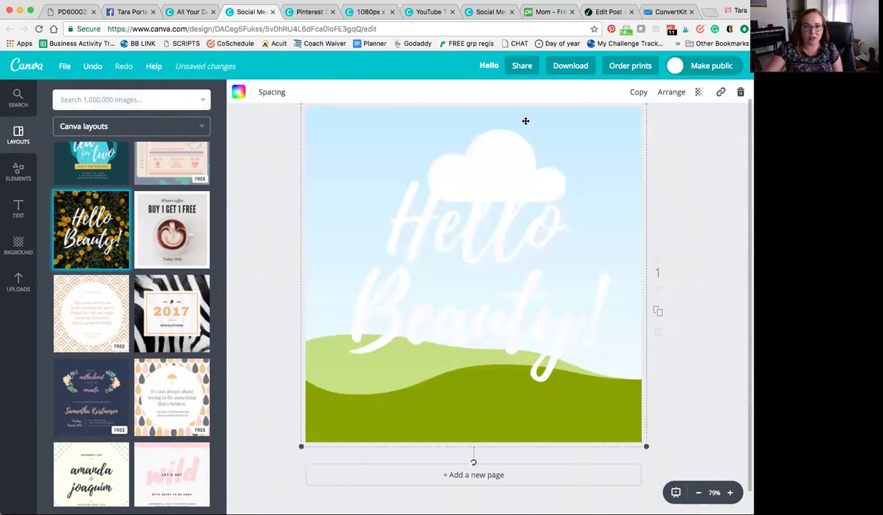
{"action": "key", "text": "Delete"}
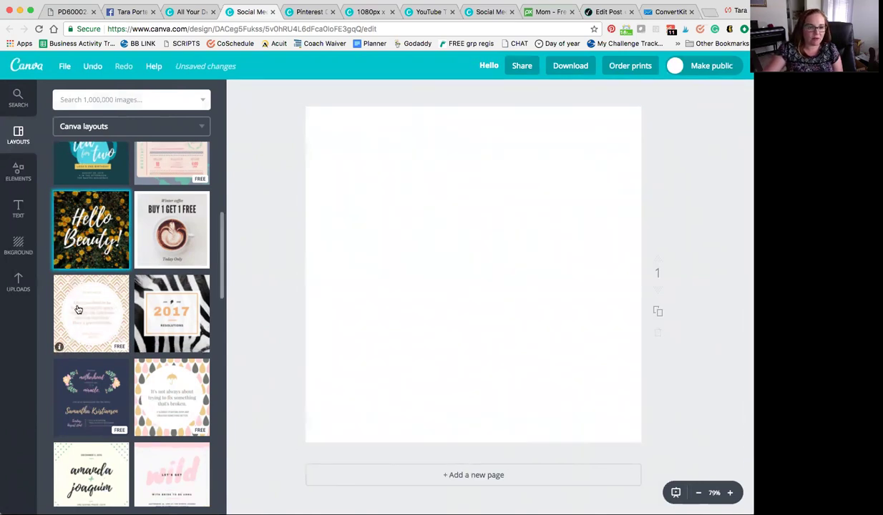
Step: Find the free "Rainbow Cake" layout with colored stripes and apply it to page 1
{"action": "scroll", "coordinate": [81, 309], "scroll_direction": "down", "scroll_amount": 5}
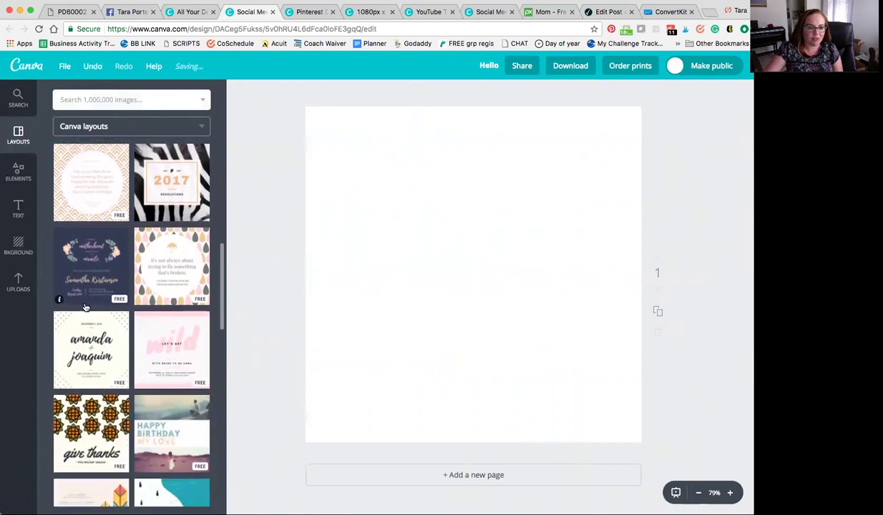
{"action": "scroll", "coordinate": [82, 305], "scroll_direction": "down", "scroll_amount": 4}
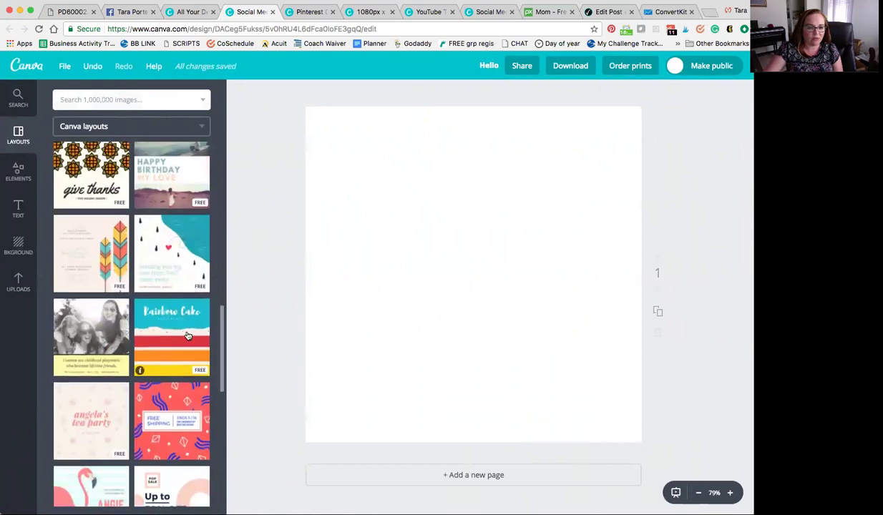
{"action": "left_click", "coordinate": [187, 337]}
Step: Recolor the red cake stripe to the default palette's pink and the orange stripe to black
{"action": "left_click", "coordinate": [463, 299]}
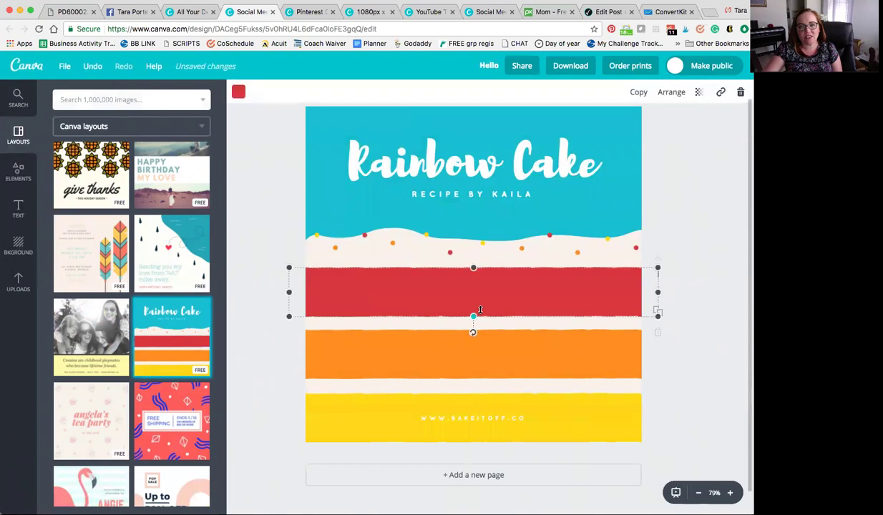
{"action": "left_click", "coordinate": [236, 94]}
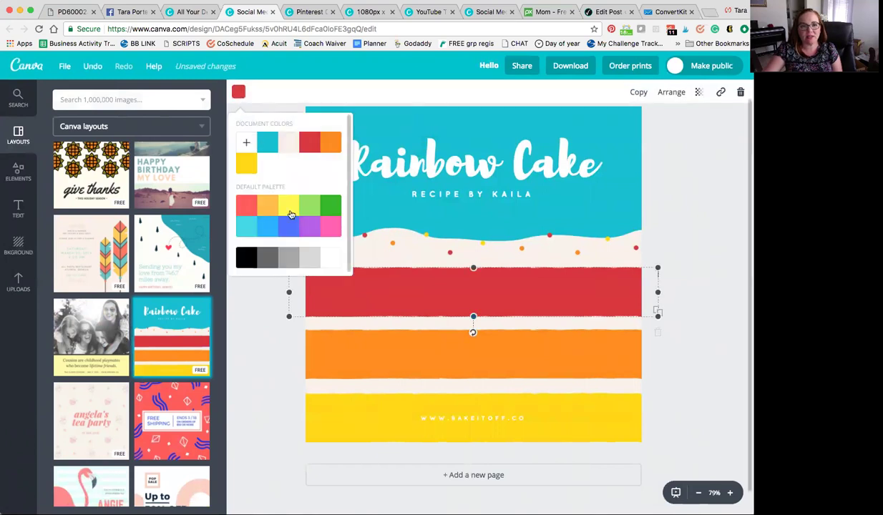
{"action": "left_click", "coordinate": [330, 233]}
{"action": "left_click", "coordinate": [420, 361]}
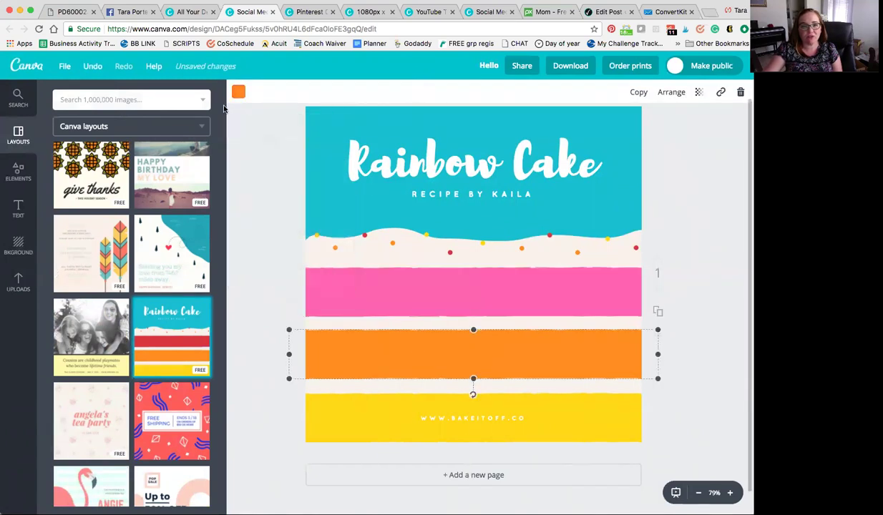
{"action": "left_click", "coordinate": [240, 95]}
{"action": "left_click", "coordinate": [243, 258]}
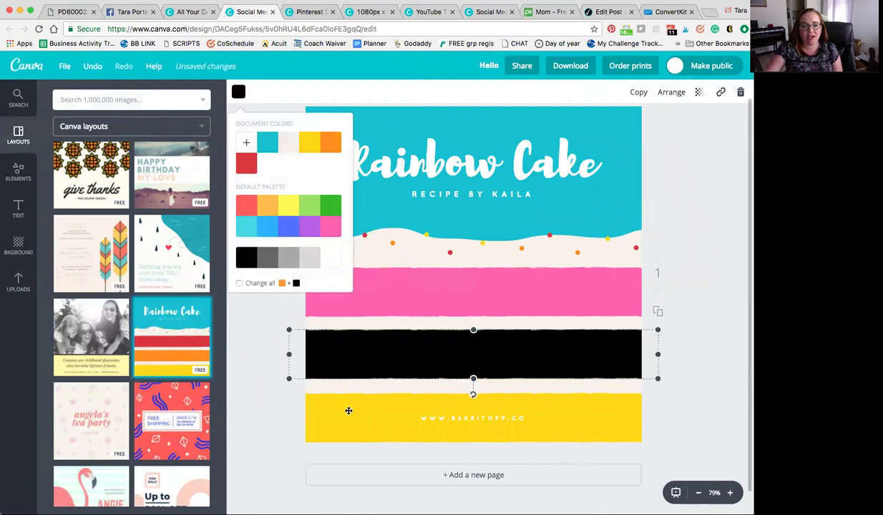
Step: Give the yellow stripe behind the website address a custom dark purple mixed on the color wheel
{"action": "left_click", "coordinate": [345, 415]}
{"action": "left_click", "coordinate": [238, 92]}
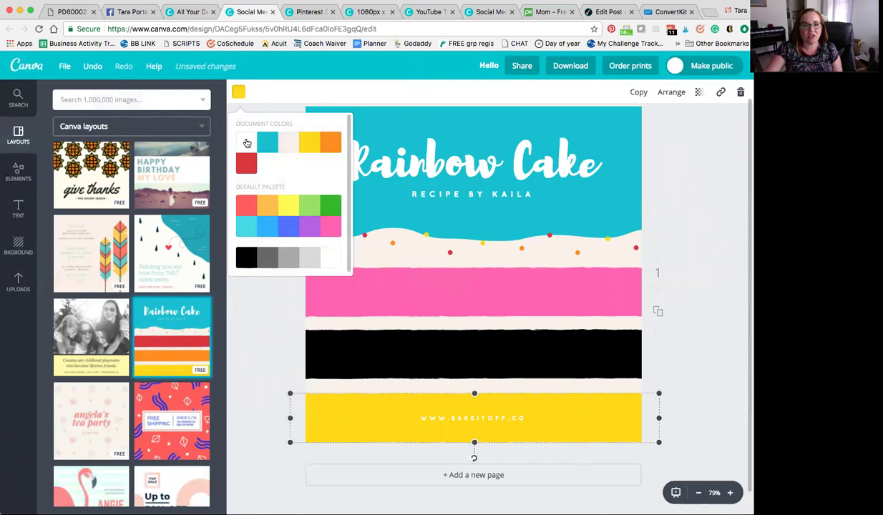
{"action": "left_click", "coordinate": [247, 143]}
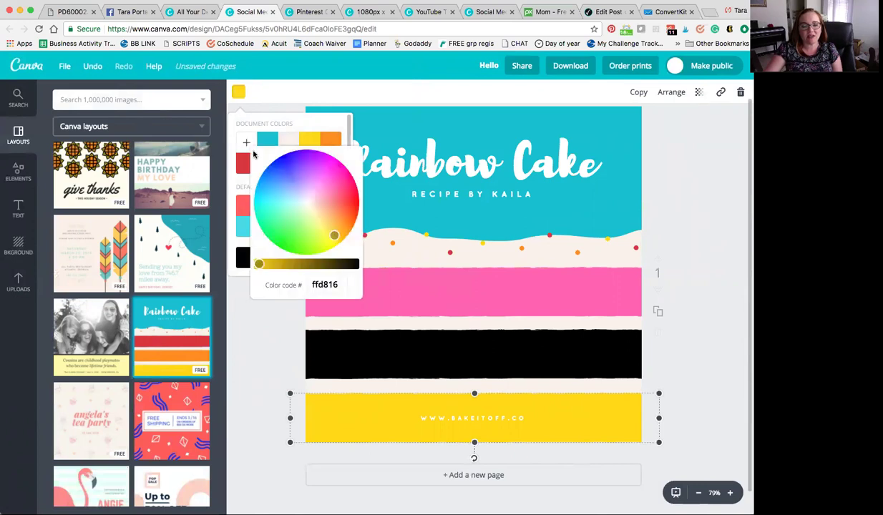
{"action": "left_click_drag", "start_coordinate": [334, 234], "coordinate": [303, 155]}
{"action": "left_click", "coordinate": [302, 263]}
{"action": "left_click_drag", "start_coordinate": [302, 263], "coordinate": [307, 263]}
{"action": "left_click", "coordinate": [268, 362]}
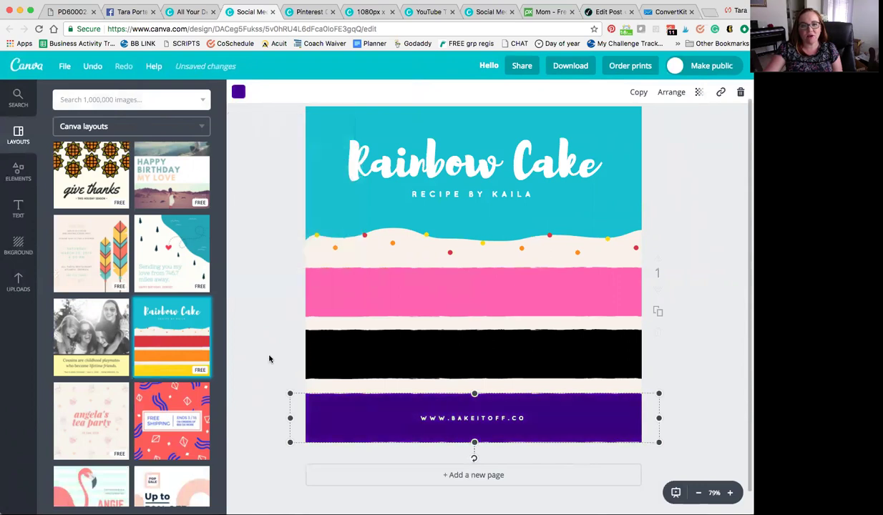
Step: Recolor the leftmost orange dot on the icing turquoise and the next orange dot pink, and deselect
{"action": "left_click", "coordinate": [335, 249]}
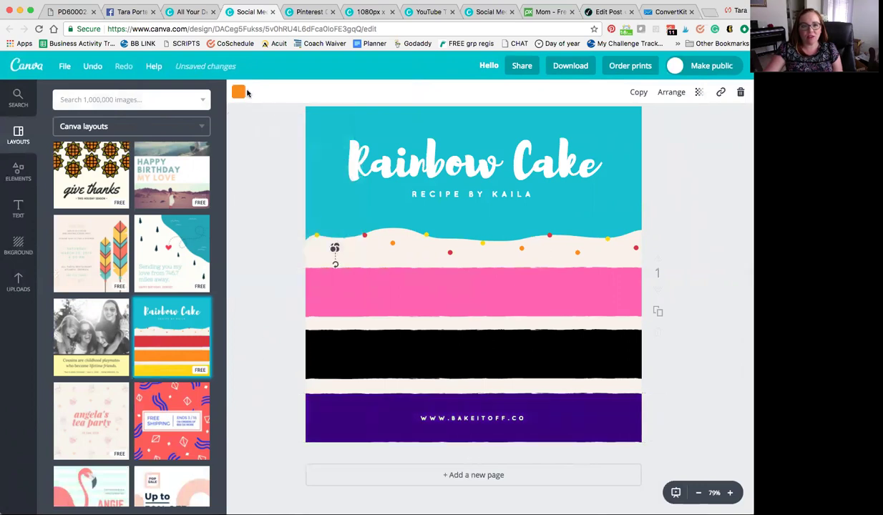
{"action": "left_click", "coordinate": [238, 91]}
{"action": "left_click", "coordinate": [287, 140]}
{"action": "left_click", "coordinate": [393, 243]}
{"action": "left_click", "coordinate": [239, 91]}
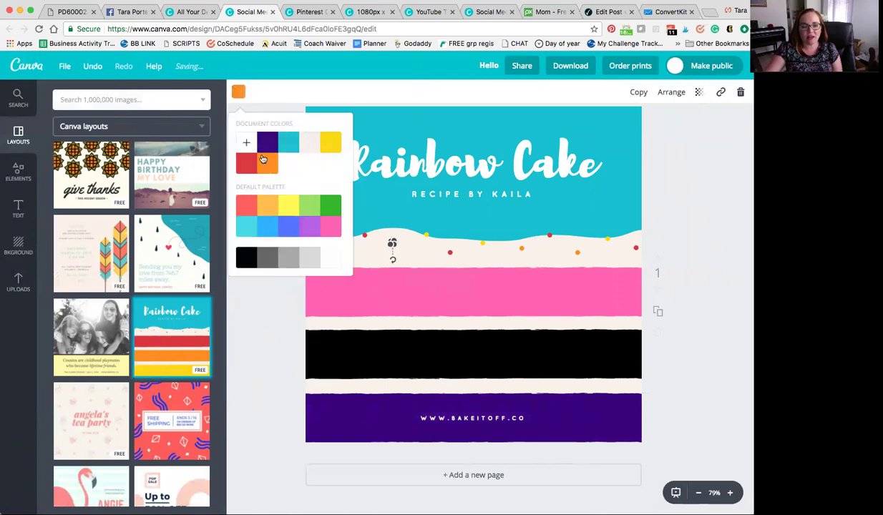
{"action": "left_click", "coordinate": [330, 226]}
{"action": "left_click", "coordinate": [354, 226]}
{"action": "left_click", "coordinate": [264, 213]}
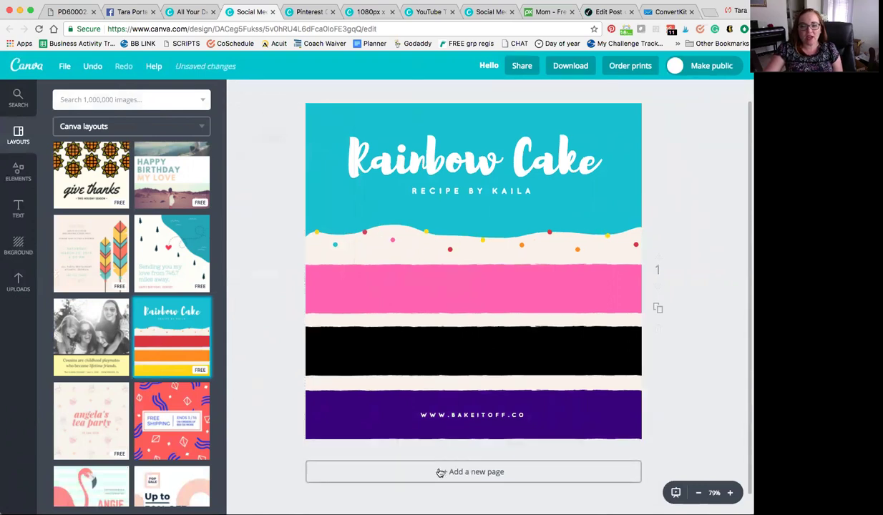
Step: Add a second page below the Rainbow Cake graphic and set its background to white
{"action": "scroll", "coordinate": [440, 472], "scroll_direction": "down", "scroll_amount": 1}
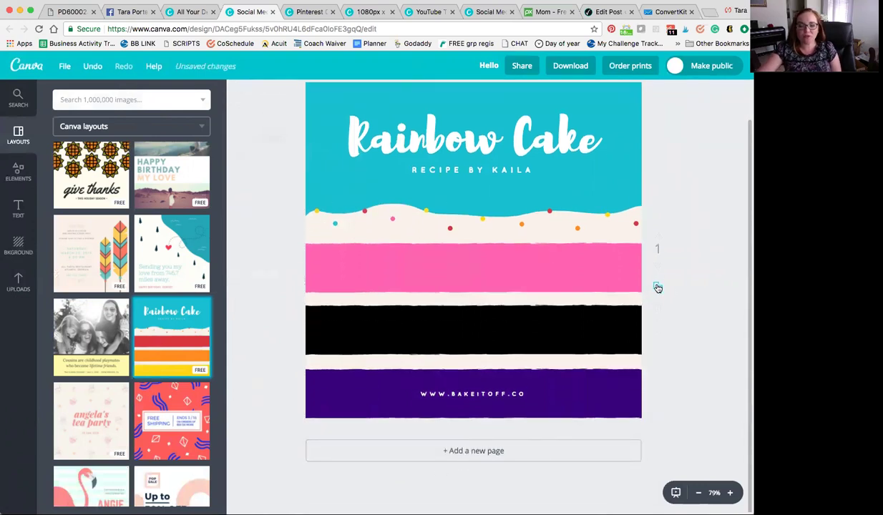
{"action": "scroll", "coordinate": [632, 294], "scroll_direction": "up", "scroll_amount": 2}
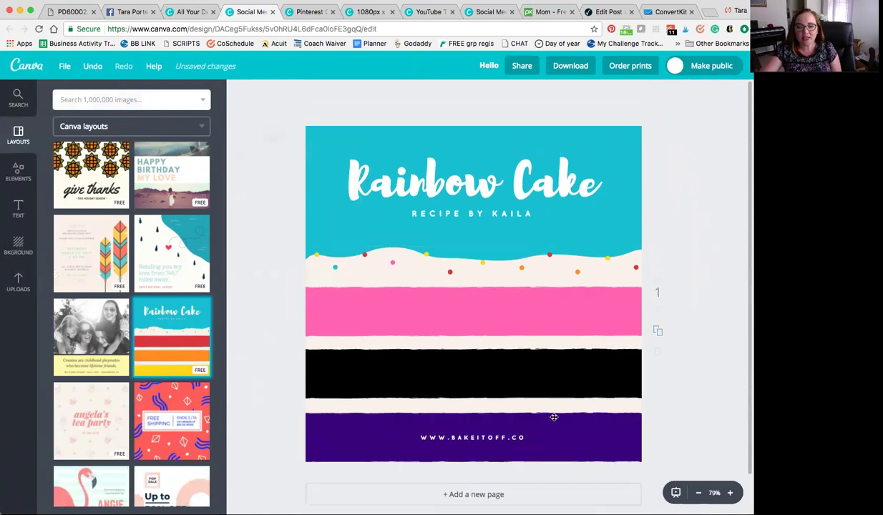
{"action": "left_click", "coordinate": [461, 493]}
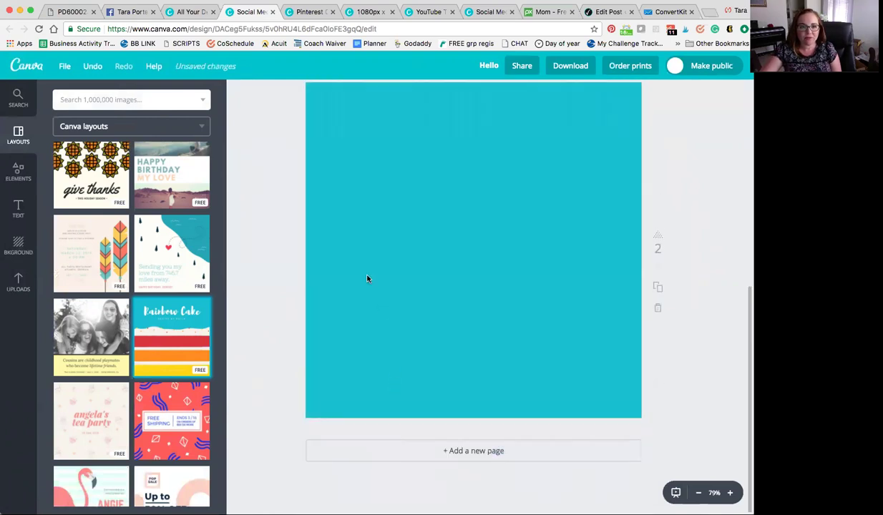
{"action": "left_click", "coordinate": [18, 245]}
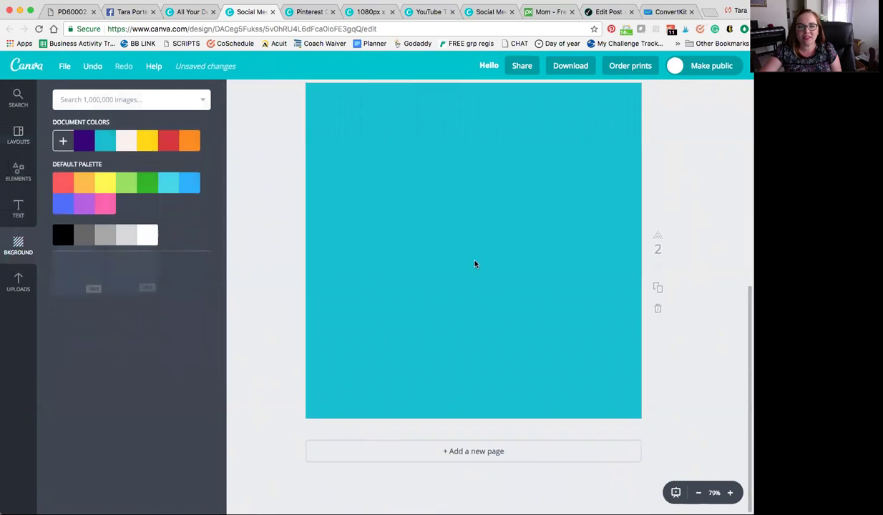
{"action": "scroll", "coordinate": [474, 264], "scroll_direction": "up", "scroll_amount": 2}
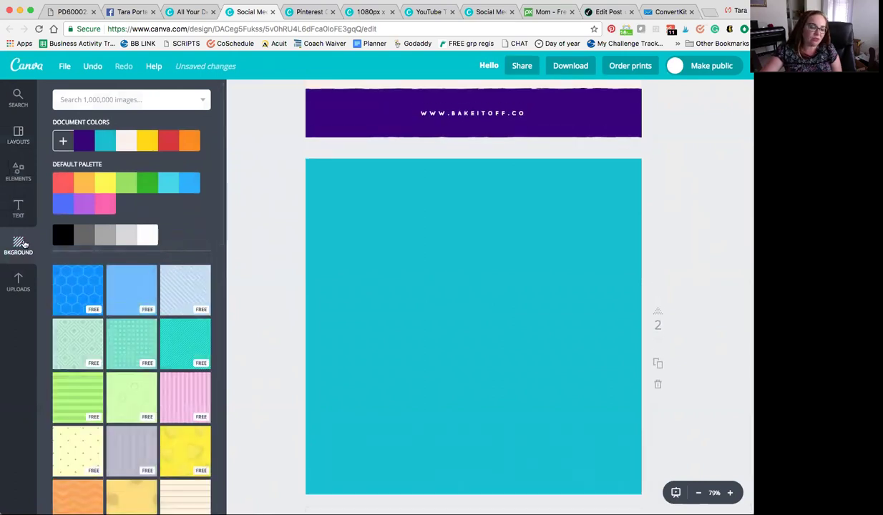
{"action": "left_click", "coordinate": [143, 236]}
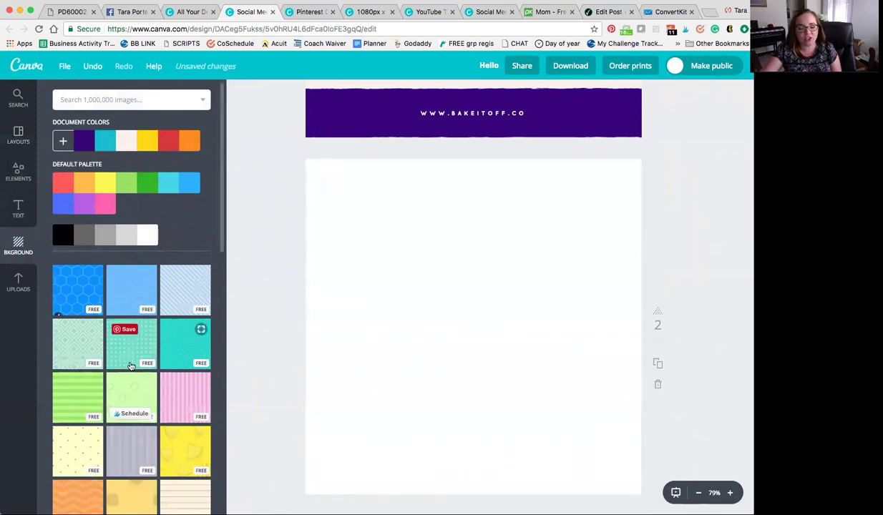
{"action": "scroll", "coordinate": [133, 361], "scroll_direction": "down", "scroll_amount": 5}
{"action": "scroll", "coordinate": [133, 361], "scroll_direction": "down", "scroll_amount": 4}
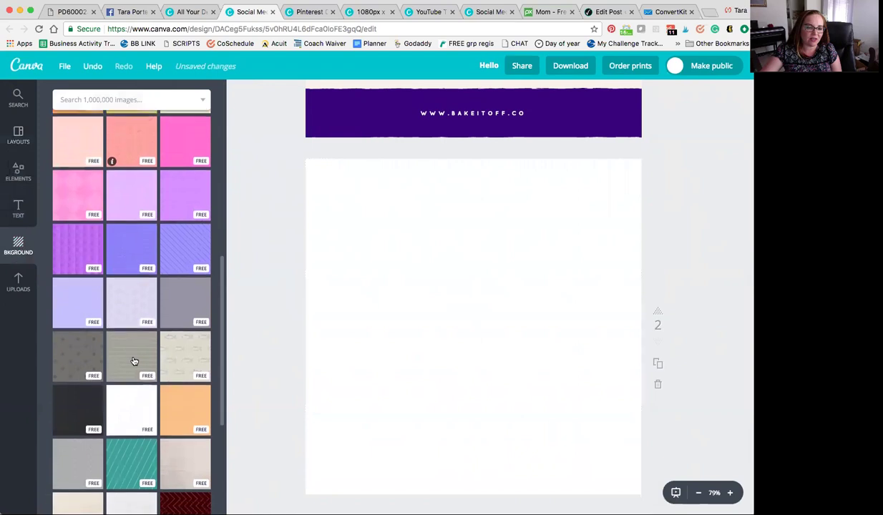
{"action": "scroll", "coordinate": [136, 355], "scroll_direction": "up", "scroll_amount": 10}
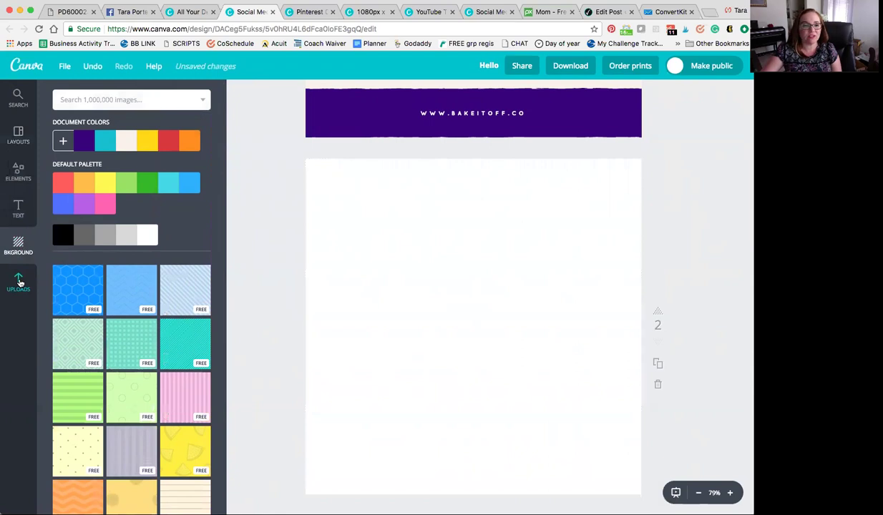
Step: Place the uploaded photo of hands typing on a laptop on page 2, enlarge it to fill the page, and set its transparency to 29
{"action": "left_click", "coordinate": [19, 282]}
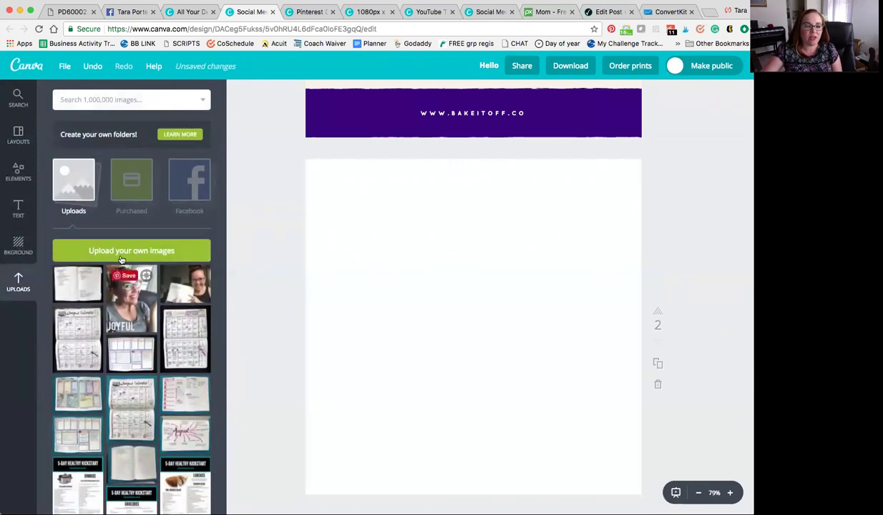
{"action": "scroll", "coordinate": [118, 336], "scroll_direction": "down", "scroll_amount": 5}
{"action": "scroll", "coordinate": [119, 331], "scroll_direction": "down", "scroll_amount": 10}
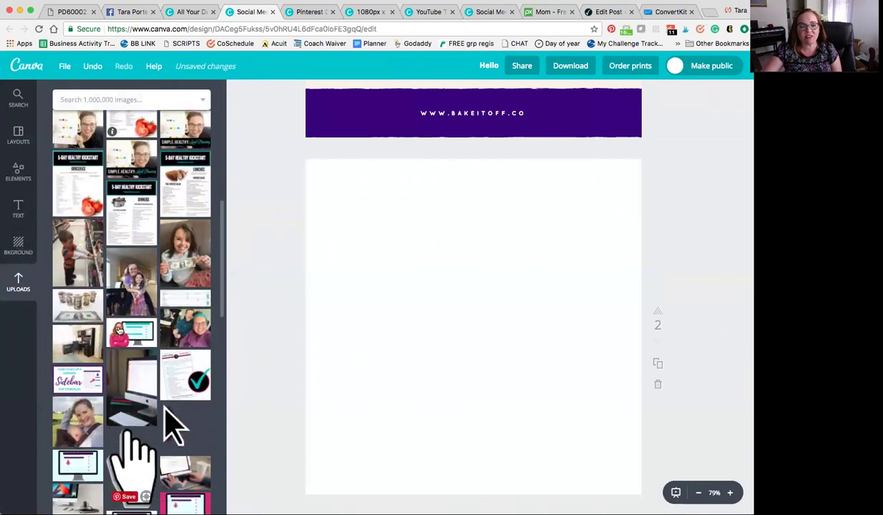
{"action": "scroll", "coordinate": [119, 329], "scroll_direction": "down", "scroll_amount": 2}
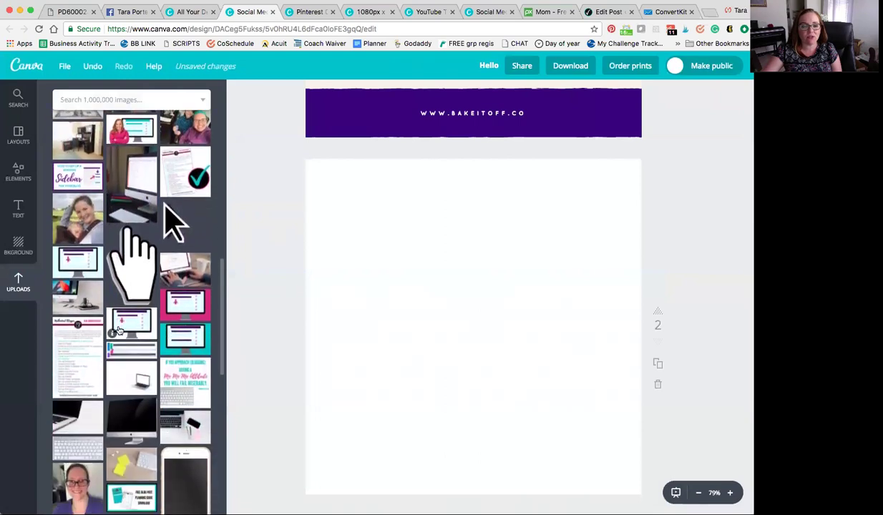
{"action": "left_click", "coordinate": [184, 264]}
{"action": "left_click_drag", "start_coordinate": [315, 431], "coordinate": [246, 497]}
{"action": "left_click_drag", "start_coordinate": [390, 393], "coordinate": [400, 397]}
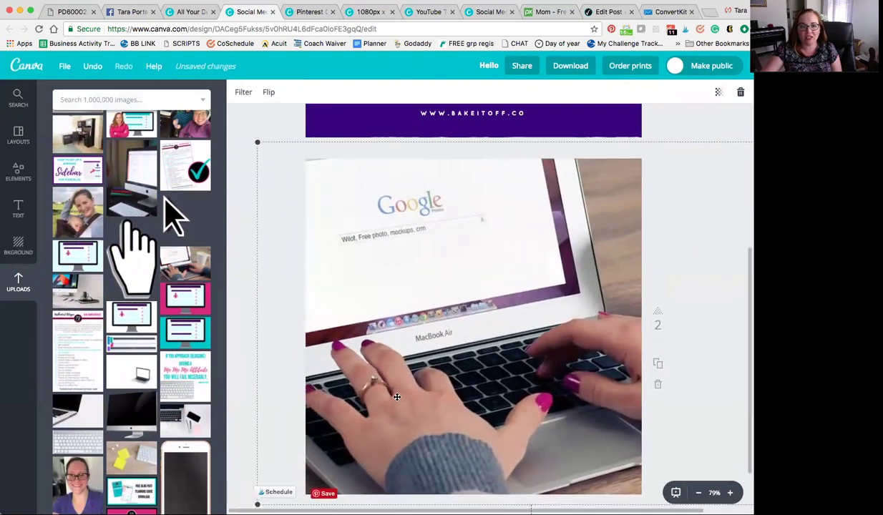
{"action": "left_click", "coordinate": [719, 94]}
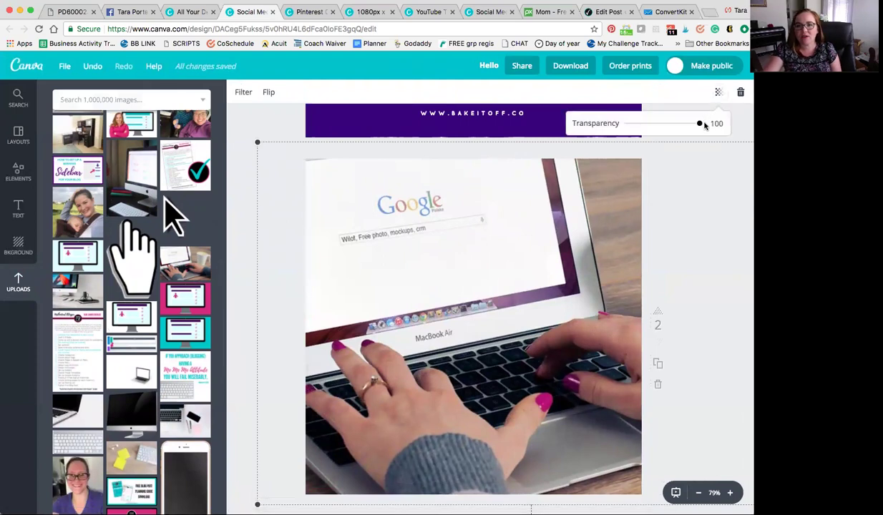
{"action": "left_click_drag", "start_coordinate": [700, 125], "coordinate": [649, 125]}
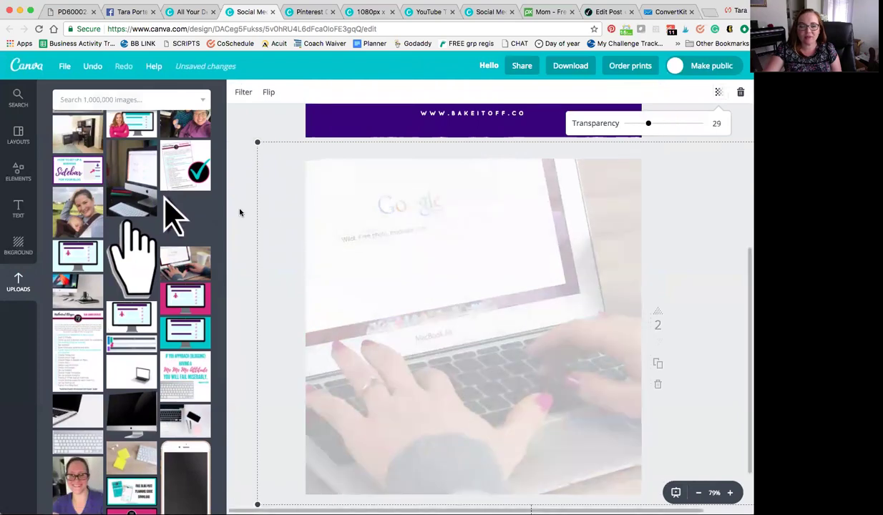
Step: Search the image library for "computer" and look through the free and paid images
{"action": "scroll", "coordinate": [108, 211], "scroll_direction": "up", "scroll_amount": 10}
{"action": "scroll", "coordinate": [107, 211], "scroll_direction": "up", "scroll_amount": 3}
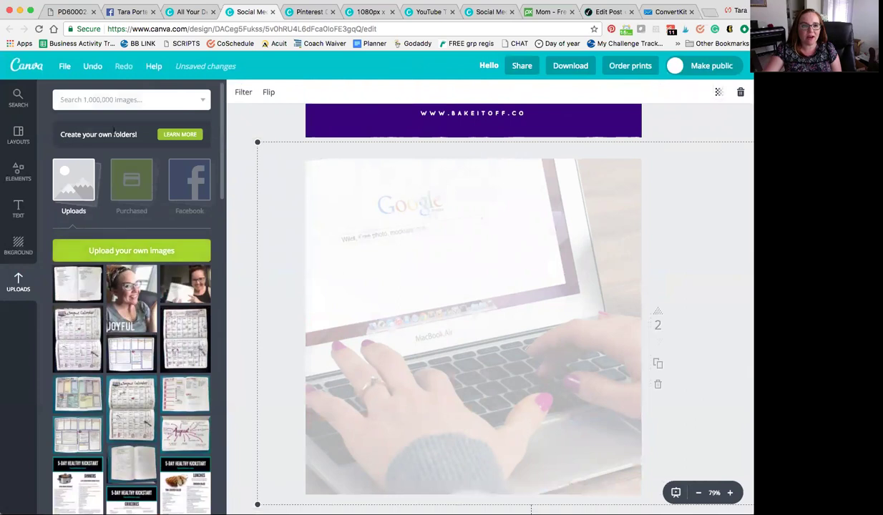
{"action": "left_click", "coordinate": [100, 100]}
{"action": "type", "text": "comput"}
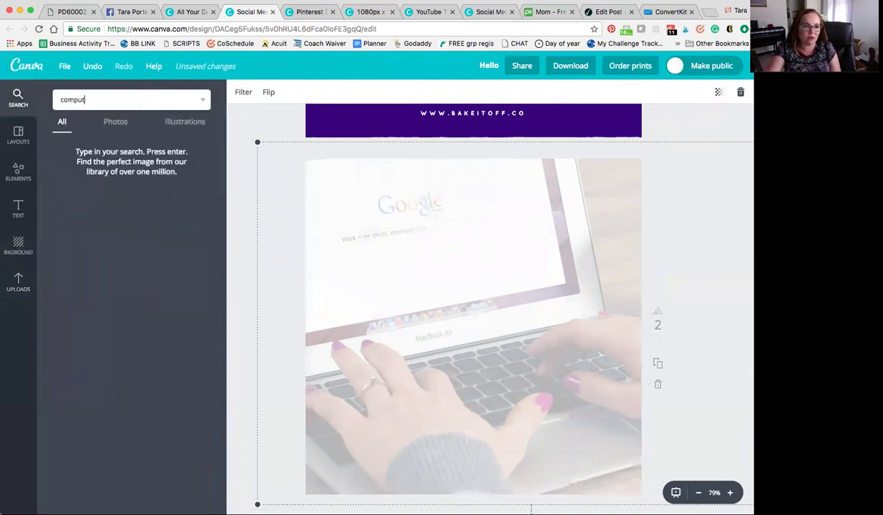
{"action": "type", "text": "er"}
{"action": "key", "text": "Return"}
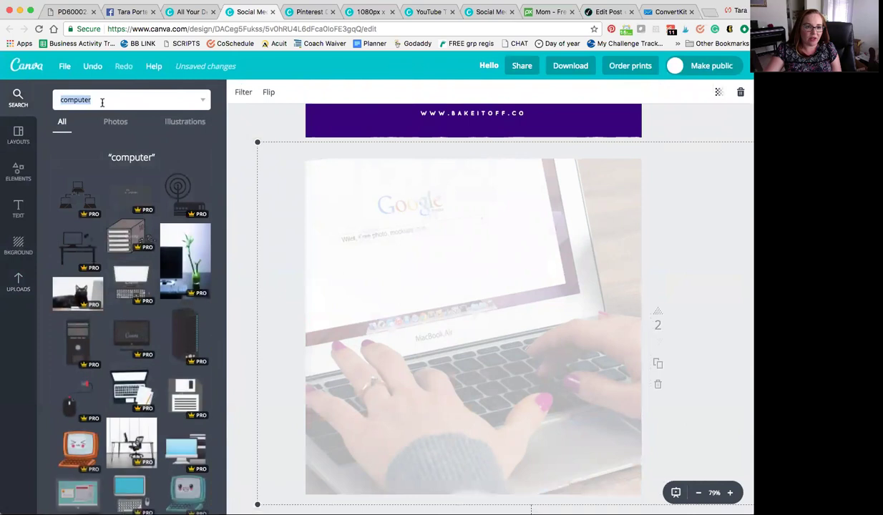
{"action": "scroll", "coordinate": [136, 309], "scroll_direction": "down", "scroll_amount": 5}
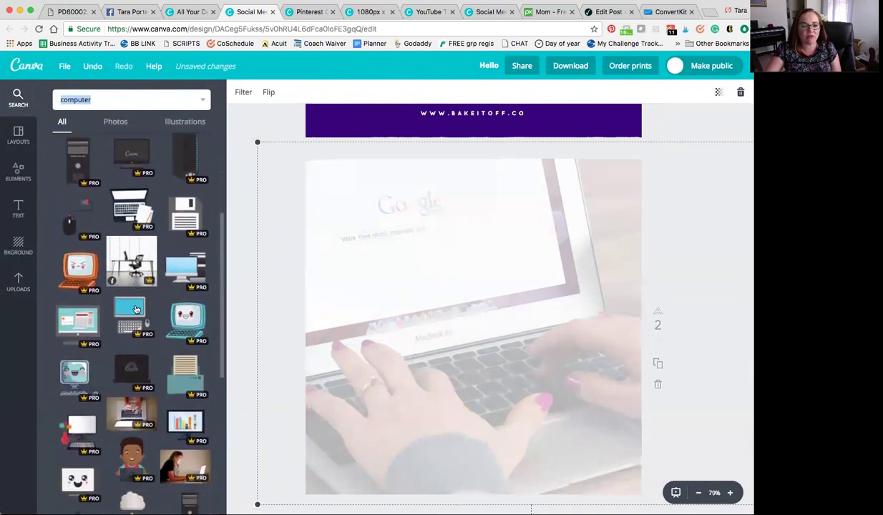
{"action": "scroll", "coordinate": [164, 315], "scroll_direction": "down", "scroll_amount": 8}
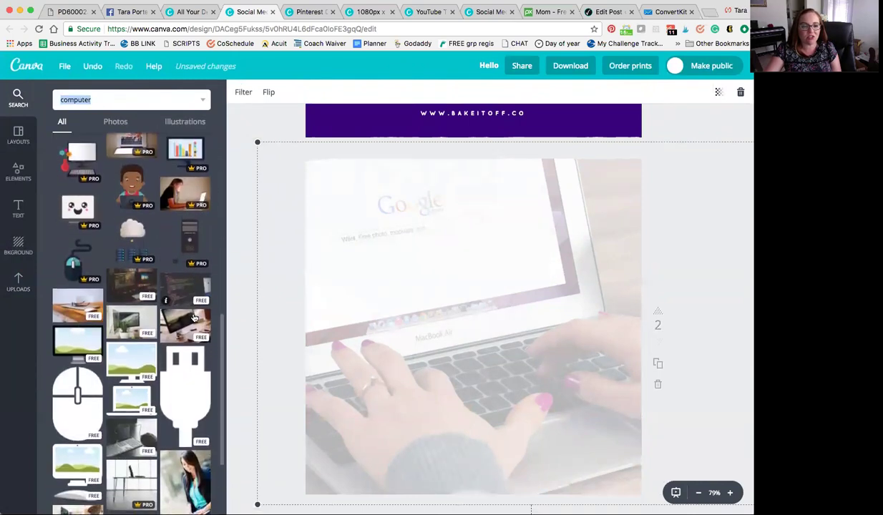
{"action": "scroll", "coordinate": [168, 301], "scroll_direction": "down", "scroll_amount": 9}
{"action": "scroll", "coordinate": [163, 299], "scroll_direction": "down", "scroll_amount": 7}
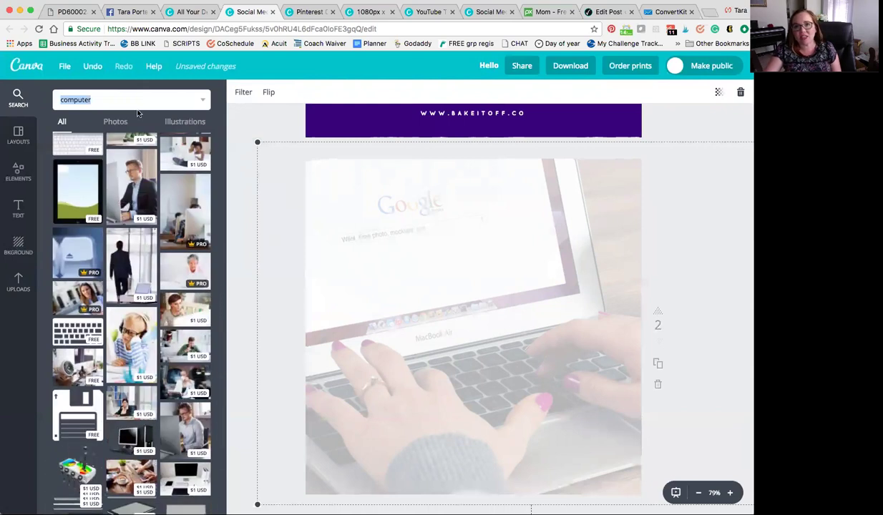
Step: View Pixabay's free "mom" photos, close the "Which Would You Rather Have?" design, and return to the page with the faded laptop photo
{"action": "left_click", "coordinate": [528, 11]}
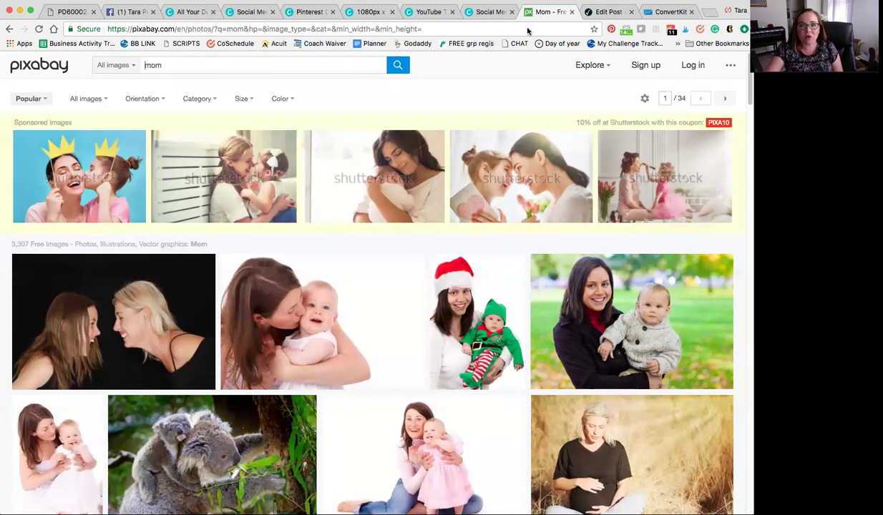
{"action": "left_click", "coordinate": [489, 11]}
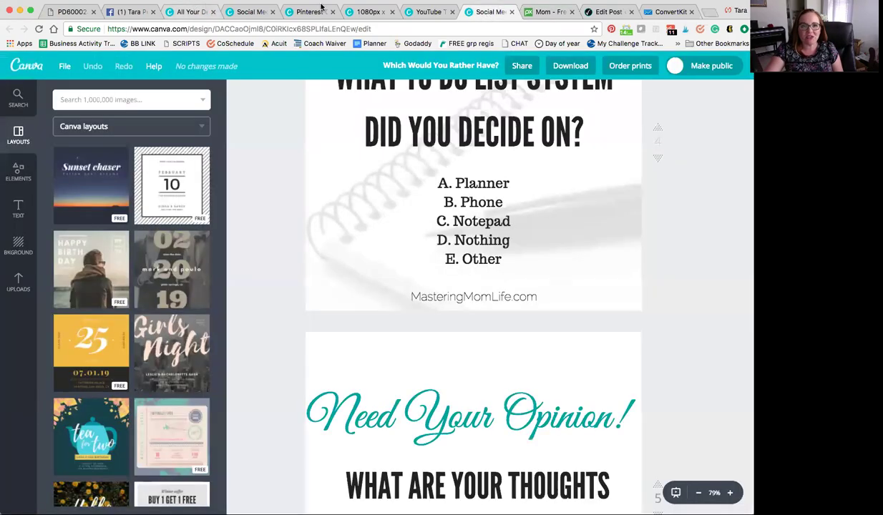
{"action": "left_click", "coordinate": [511, 12]}
{"action": "left_click", "coordinate": [394, 14]}
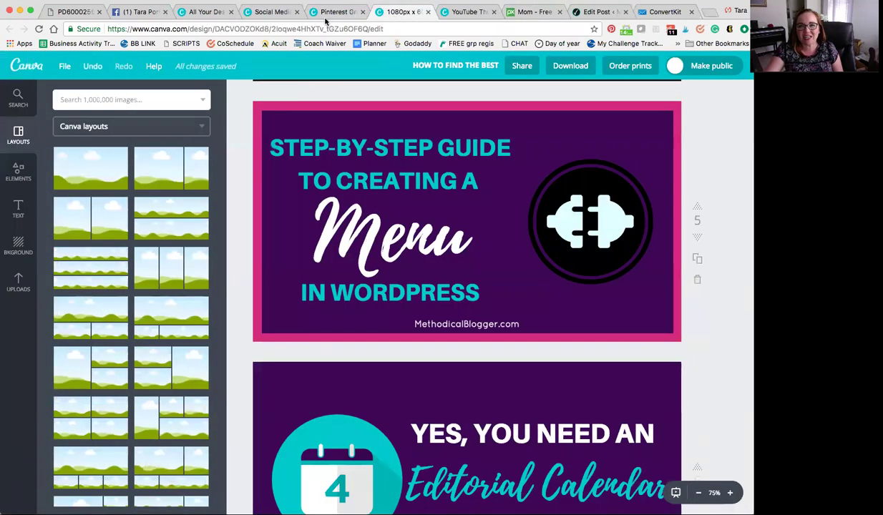
{"action": "left_click", "coordinate": [261, 13]}
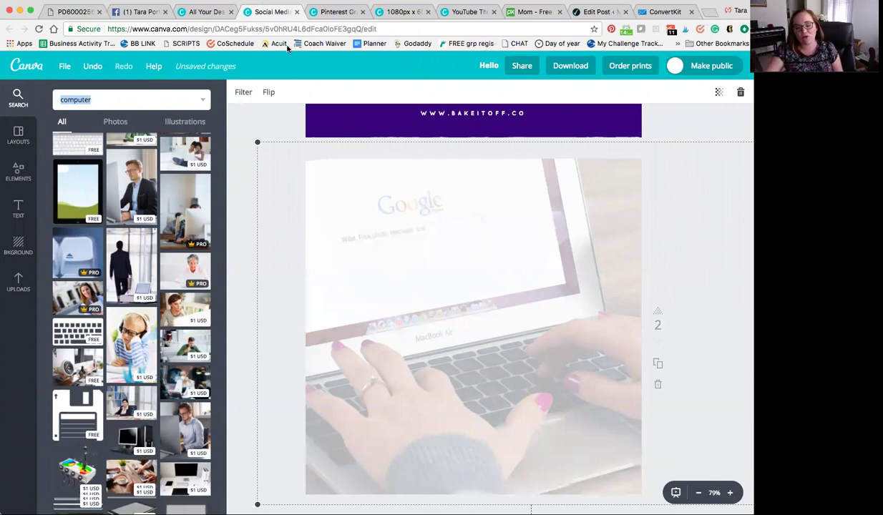
Step: Add the anniversary-party text combination to page 2, enlarge its heading to size 111.9, and center the group over the laptop photo
{"action": "left_click", "coordinate": [243, 130]}
{"action": "scroll", "coordinate": [244, 132], "scroll_direction": "down", "scroll_amount": 2}
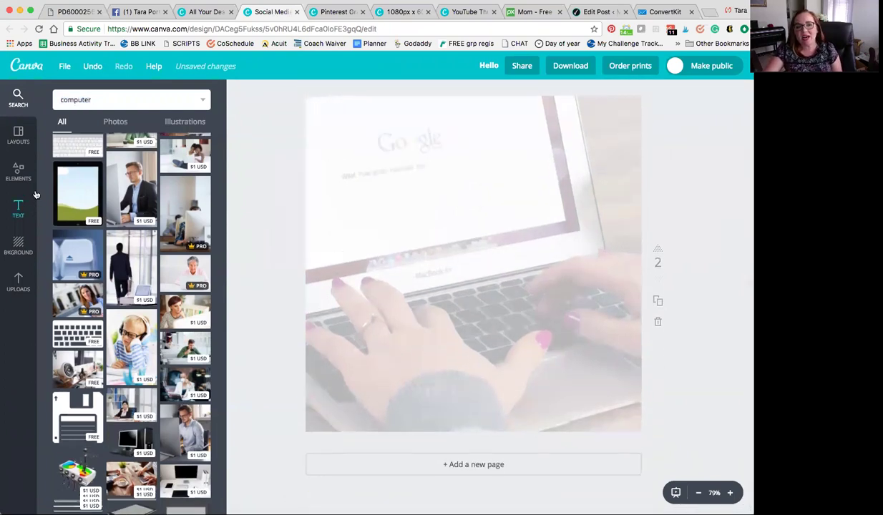
{"action": "left_click", "coordinate": [17, 206]}
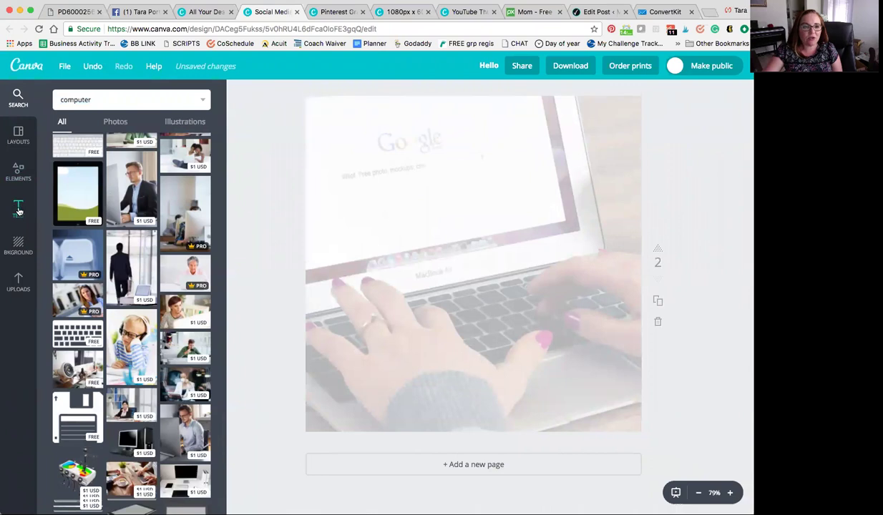
{"action": "scroll", "coordinate": [131, 269], "scroll_direction": "down", "scroll_amount": 1}
{"action": "scroll", "coordinate": [130, 269], "scroll_direction": "up", "scroll_amount": 1}
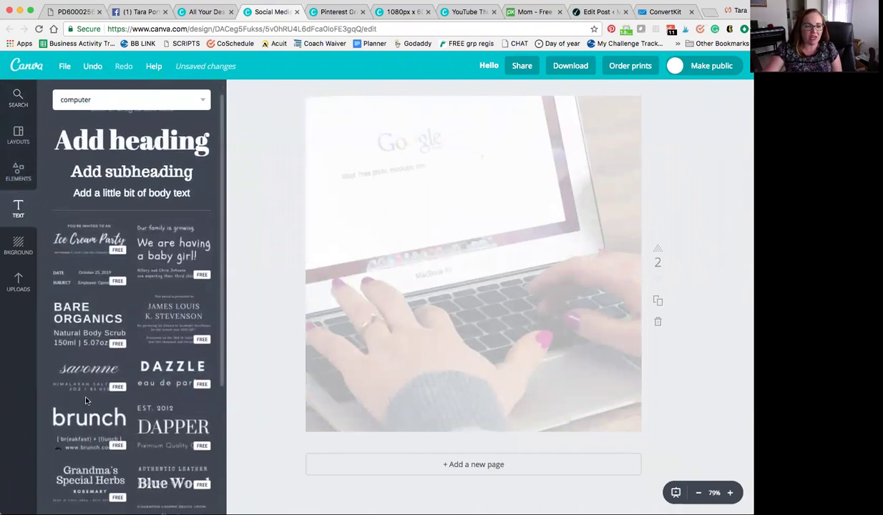
{"action": "scroll", "coordinate": [85, 392], "scroll_direction": "down", "scroll_amount": 5}
{"action": "scroll", "coordinate": [85, 401], "scroll_direction": "down", "scroll_amount": 2}
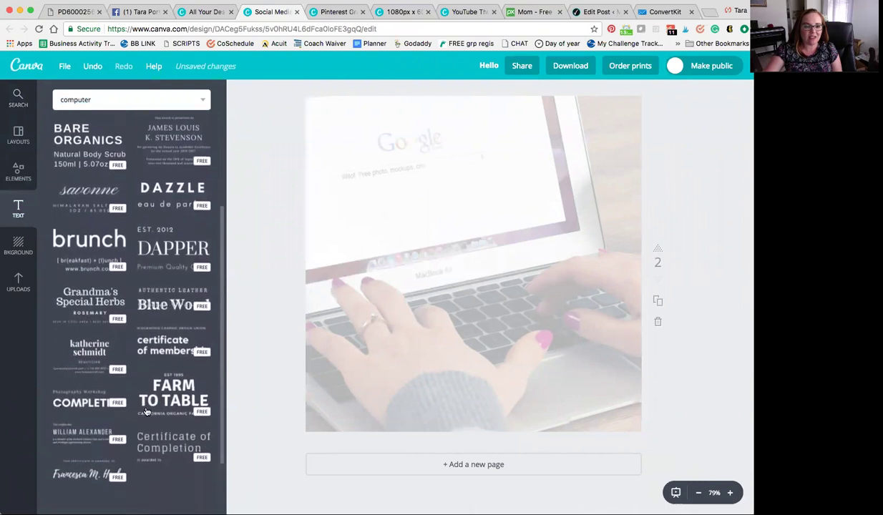
{"action": "scroll", "coordinate": [155, 396], "scroll_direction": "down", "scroll_amount": 10}
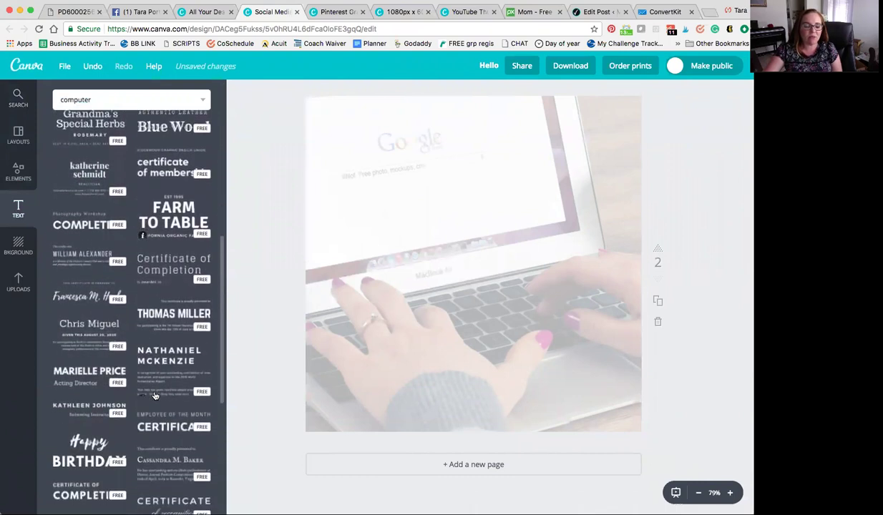
{"action": "scroll", "coordinate": [151, 395], "scroll_direction": "down", "scroll_amount": 10}
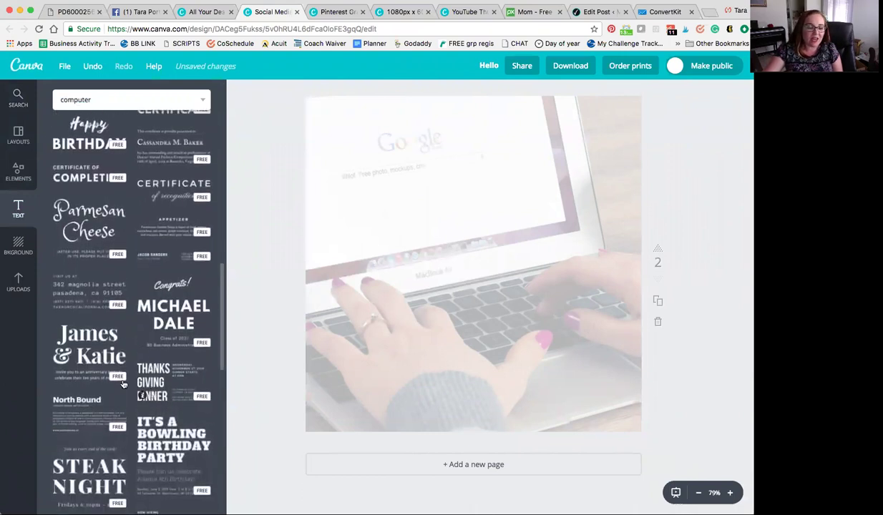
{"action": "left_click", "coordinate": [94, 353]}
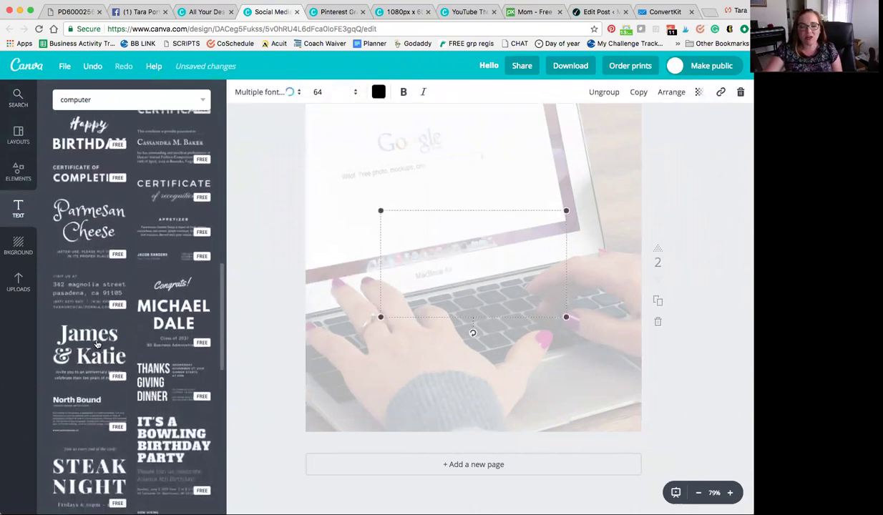
{"action": "left_click_drag", "start_coordinate": [379, 315], "coordinate": [229, 400]}
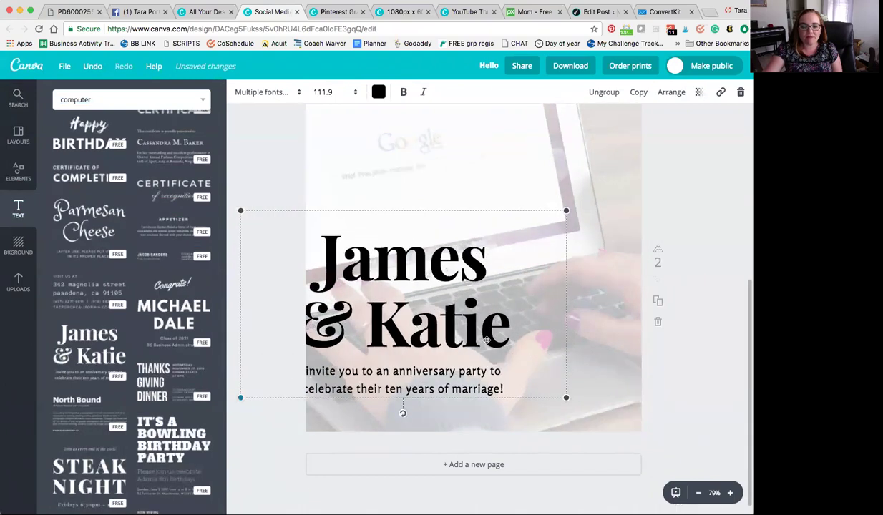
{"action": "left_click_drag", "start_coordinate": [465, 322], "coordinate": [501, 259]}
Step: Replace the text group's heading with "Blogging & Business" and the lines beneath it with "how to blog"
{"action": "left_click", "coordinate": [439, 222]}
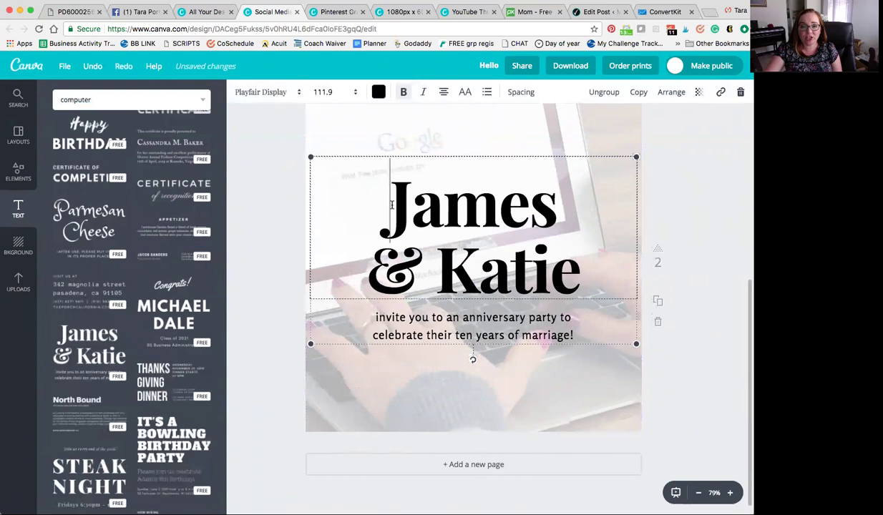
{"action": "left_click", "coordinate": [440, 223]}
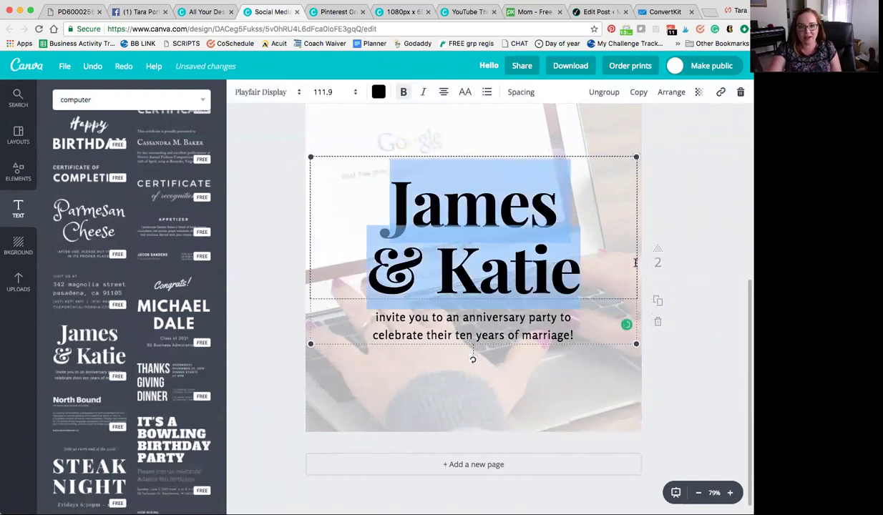
{"action": "type", "text": "Blogging & Busi"}
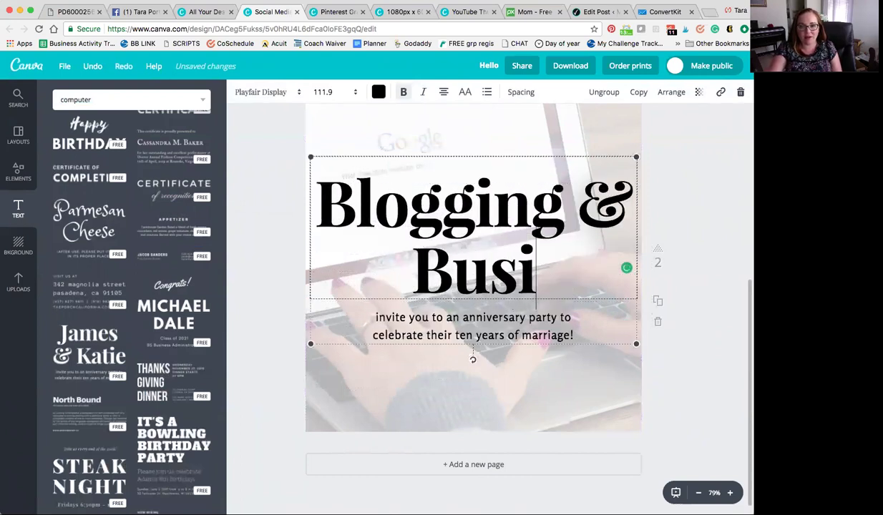
{"action": "type", "text": "ness"}
{"action": "left_click", "coordinate": [583, 332]}
{"action": "left_click_drag", "start_coordinate": [583, 332], "coordinate": [322, 315]}
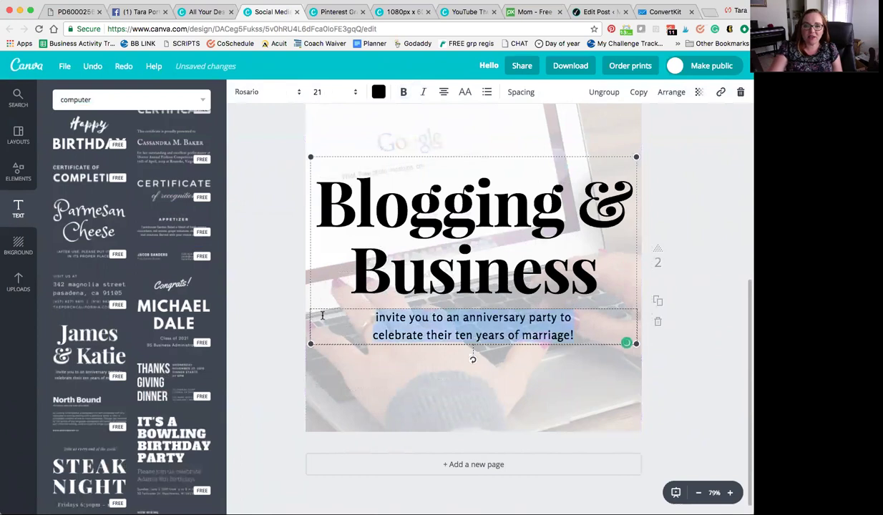
{"action": "type", "text": "how to blog"}
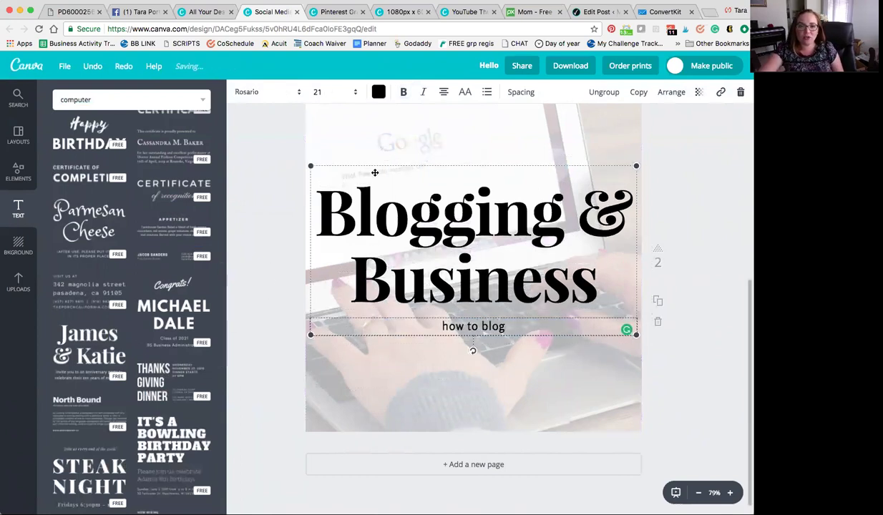
Step: Recolor the "Blogging & Business" heading turquoise and leave text editing
{"action": "left_click", "coordinate": [366, 213]}
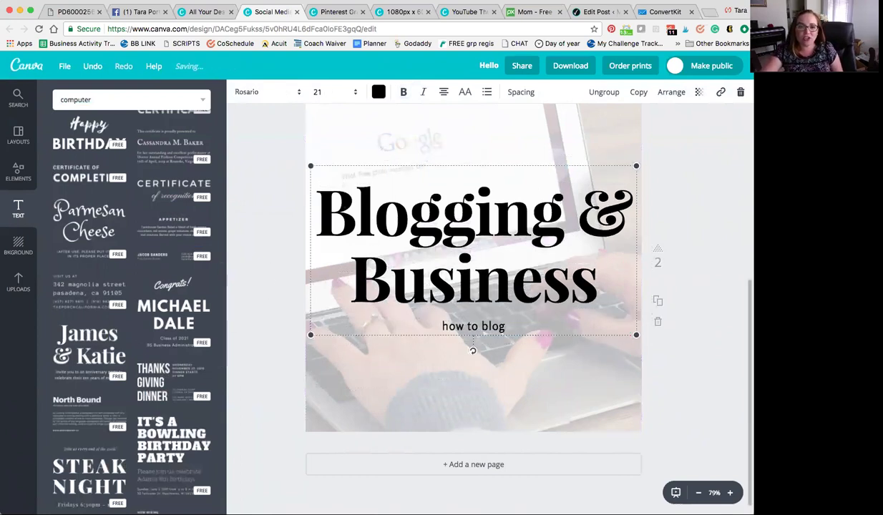
{"action": "left_click", "coordinate": [366, 214]}
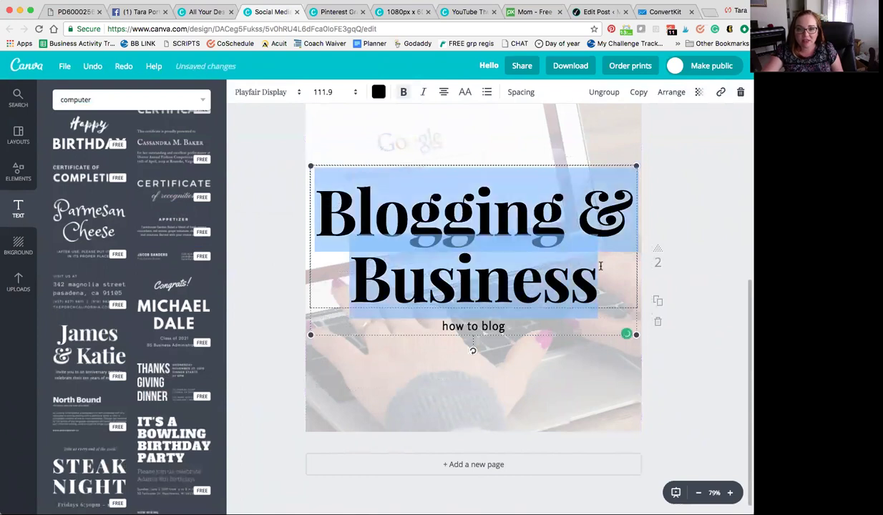
{"action": "left_click", "coordinate": [377, 92]}
{"action": "left_click", "coordinate": [426, 143]}
{"action": "left_click", "coordinate": [288, 195]}
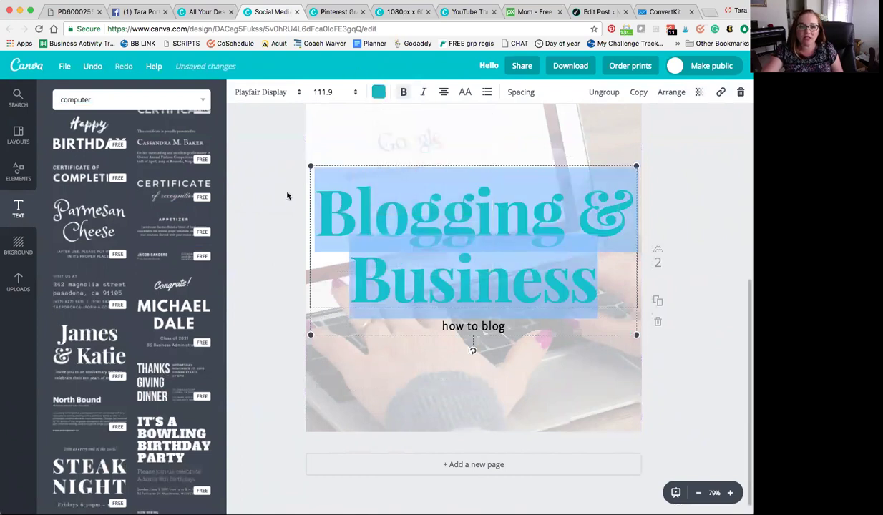
{"action": "left_click", "coordinate": [338, 394]}
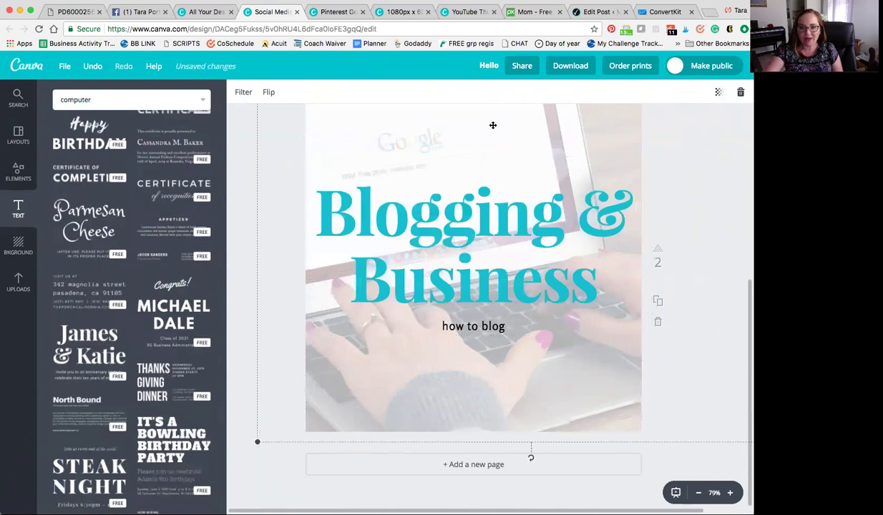
Step: Adjust the laptop photo's transparency and move the "Blogging & Business" text group up to the top of page 2
{"action": "left_click", "coordinate": [718, 92]}
{"action": "mouse_move", "coordinate": [663, 123]}
{"action": "left_mouse_down"}
{"action": "mouse_move", "coordinate": [627, 125]}
{"action": "mouse_move", "coordinate": [651, 125]}
{"action": "left_mouse_up"}
{"action": "left_click", "coordinate": [660, 198]}
{"action": "left_click_drag", "start_coordinate": [469, 216], "coordinate": [485, 149]}
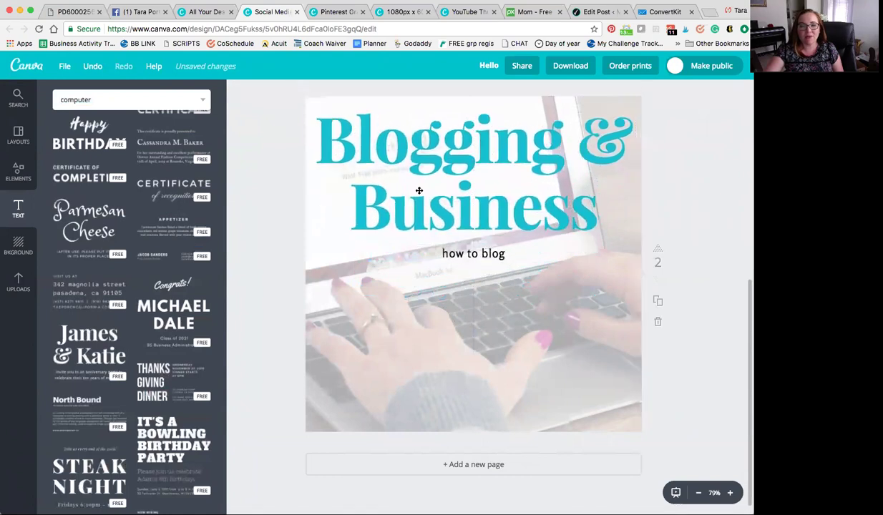
Step: Add a white square shape, enlarge it to about 1031 × 1031, and position it over the heading area of page 2
{"action": "left_click", "coordinate": [18, 171]}
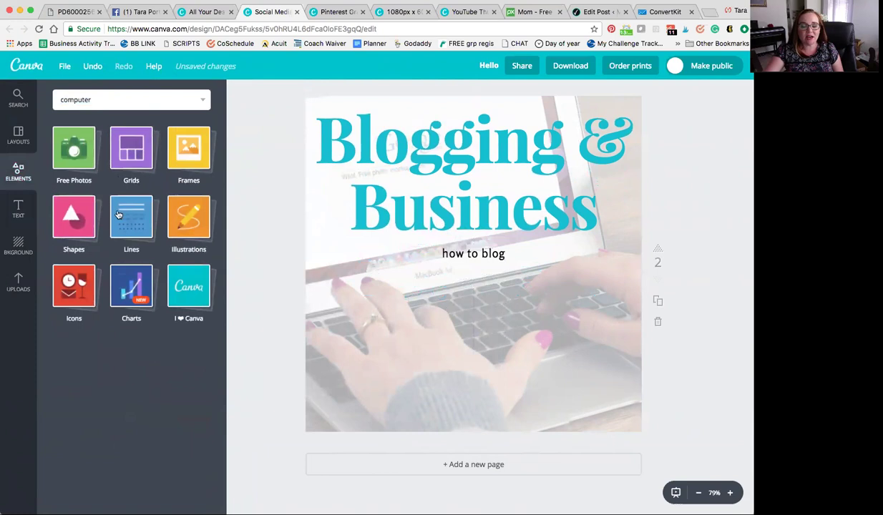
{"action": "left_click", "coordinate": [59, 228]}
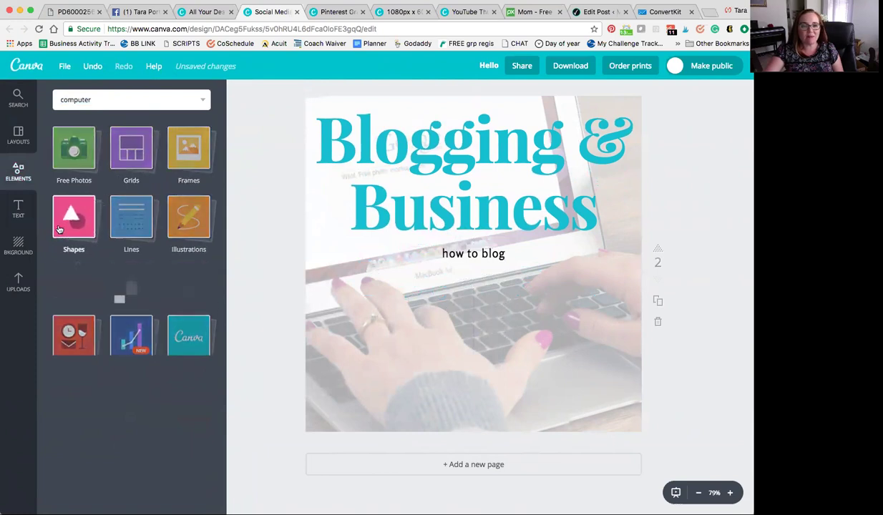
{"action": "left_click", "coordinate": [71, 304]}
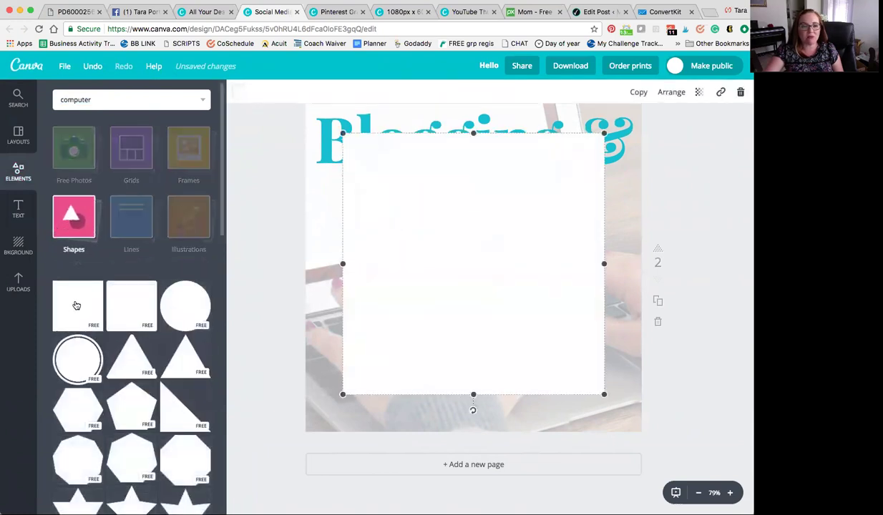
{"action": "left_click_drag", "start_coordinate": [455, 284], "coordinate": [429, 190]}
{"action": "left_click_drag", "start_coordinate": [488, 205], "coordinate": [657, 374]}
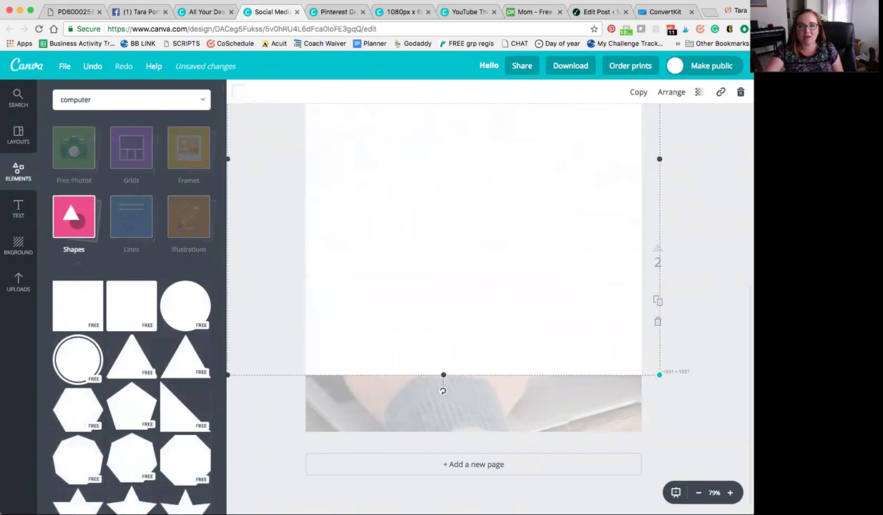
{"action": "left_click_drag", "start_coordinate": [412, 296], "coordinate": [413, 173]}
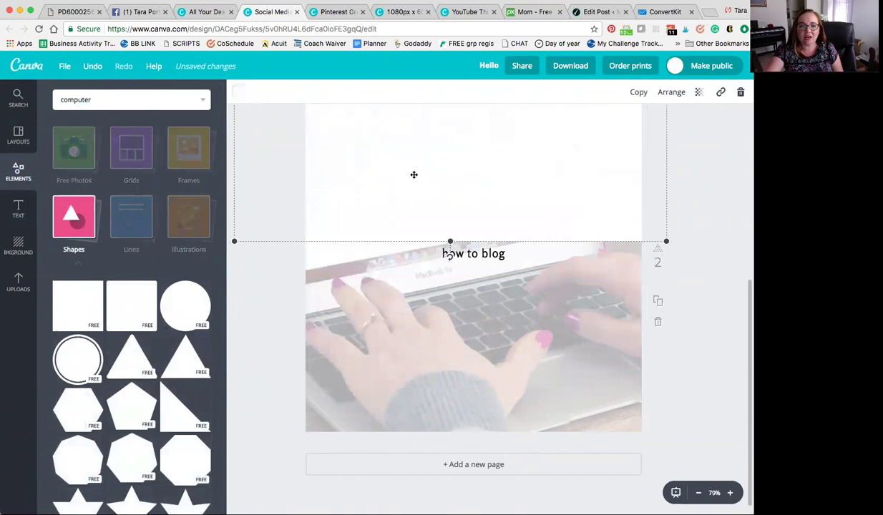
Step: Color the square black and send it behind the "Blogging & Business" heading
{"action": "left_click", "coordinate": [236, 93]}
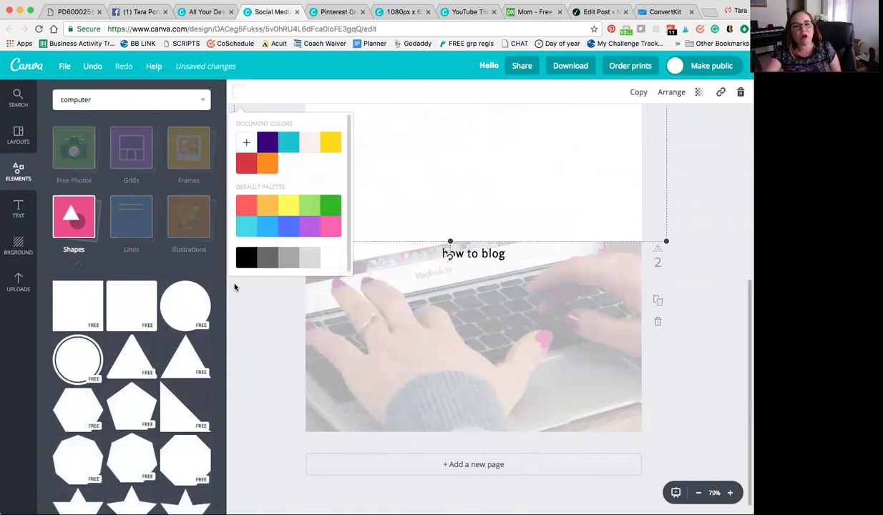
{"action": "left_click", "coordinate": [244, 257]}
{"action": "left_click", "coordinate": [672, 91]}
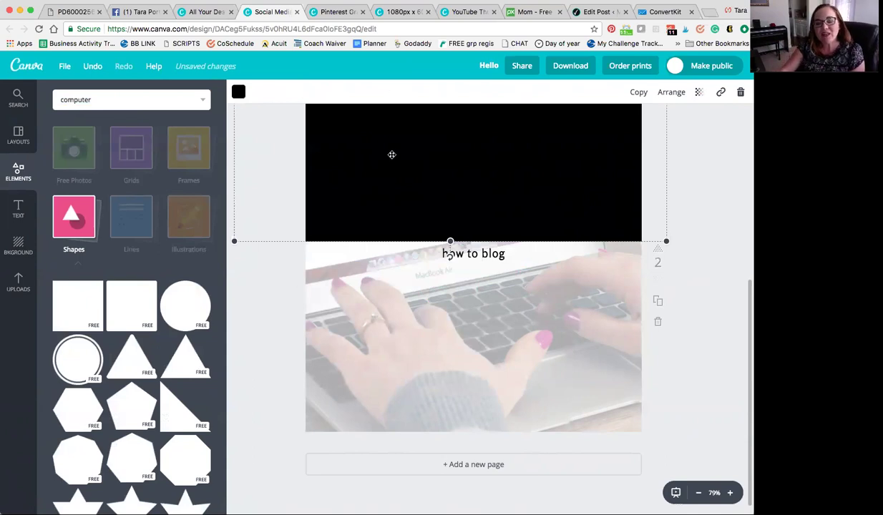
{"action": "left_click", "coordinate": [670, 93]}
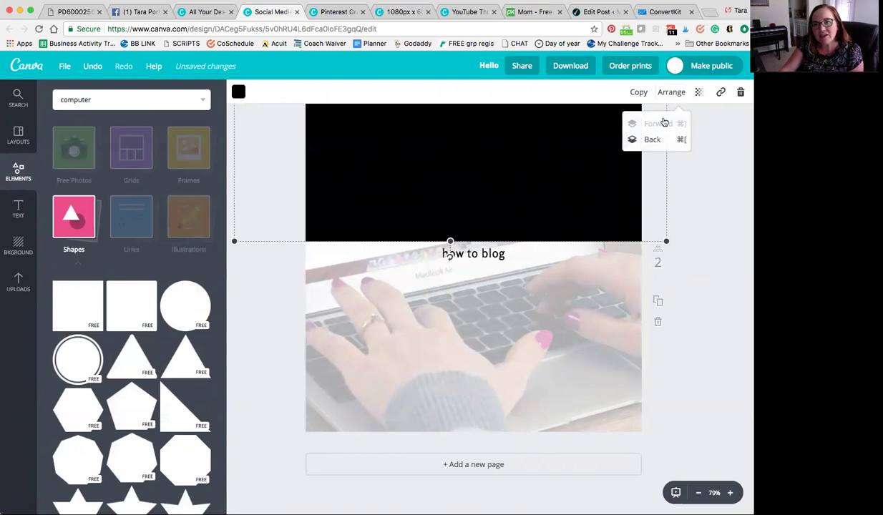
{"action": "left_click", "coordinate": [652, 143]}
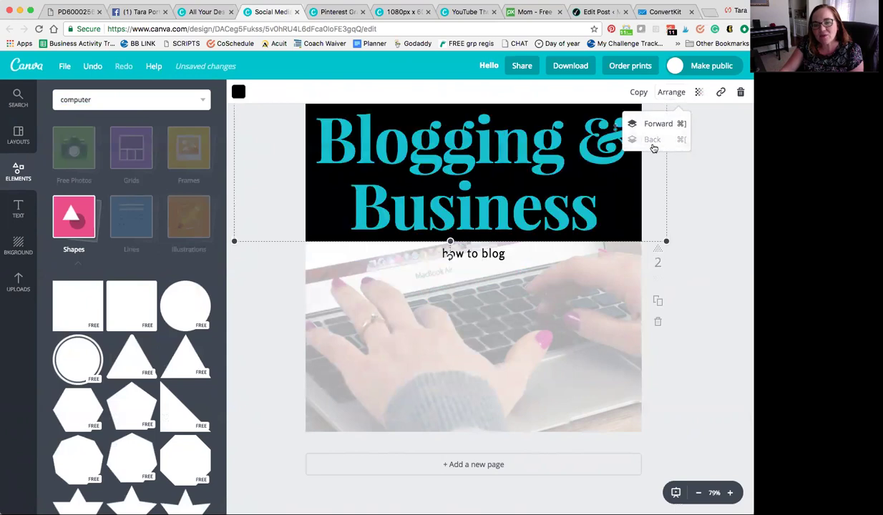
{"action": "left_click", "coordinate": [711, 154]}
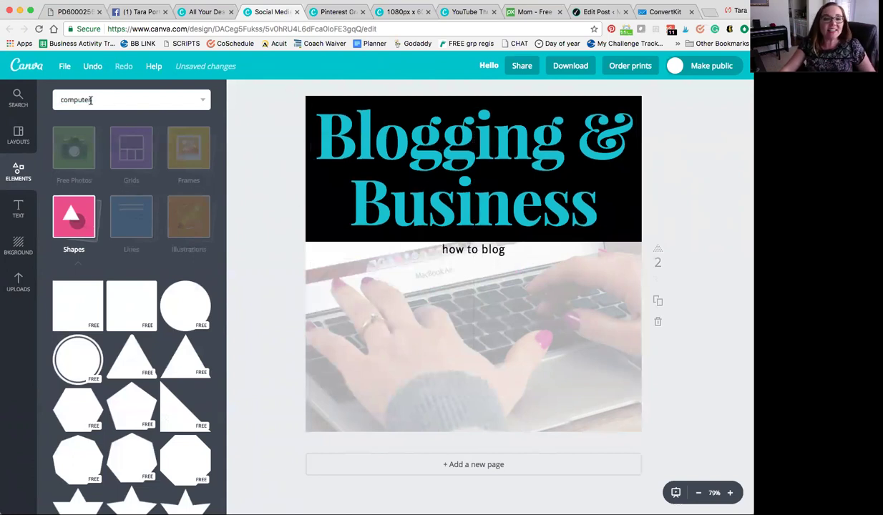
Step: Search the element library for "computer", "face" and "family", and browse the family images
{"action": "key", "text": "Return"}
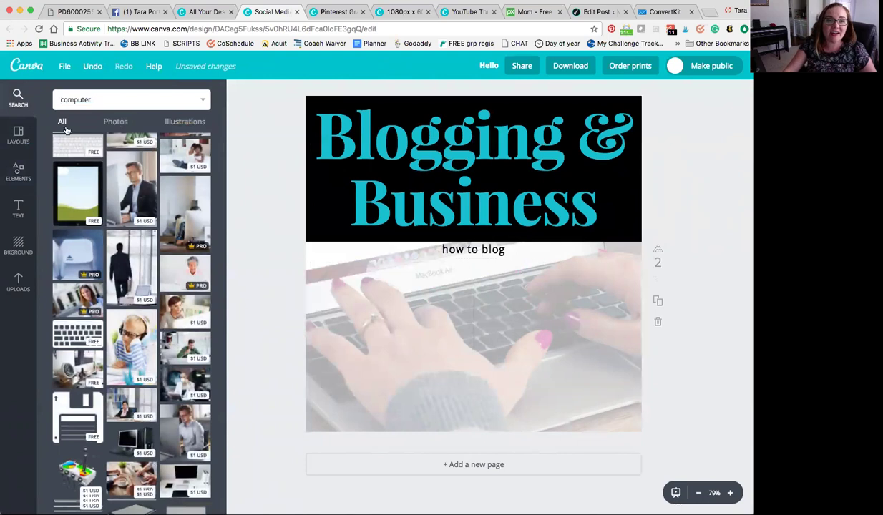
{"action": "double_click", "coordinate": [92, 93]}
{"action": "type", "text": "face"}
{"action": "key", "text": "Return"}
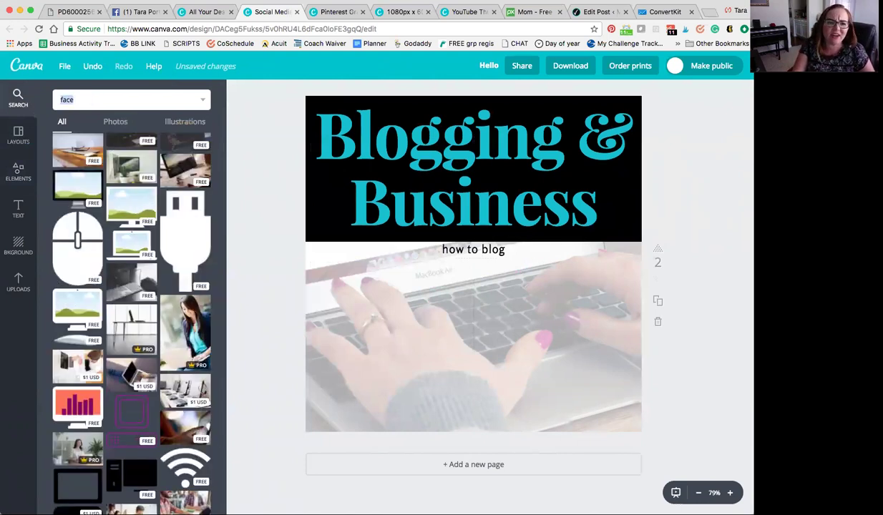
{"action": "type", "text": "family"}
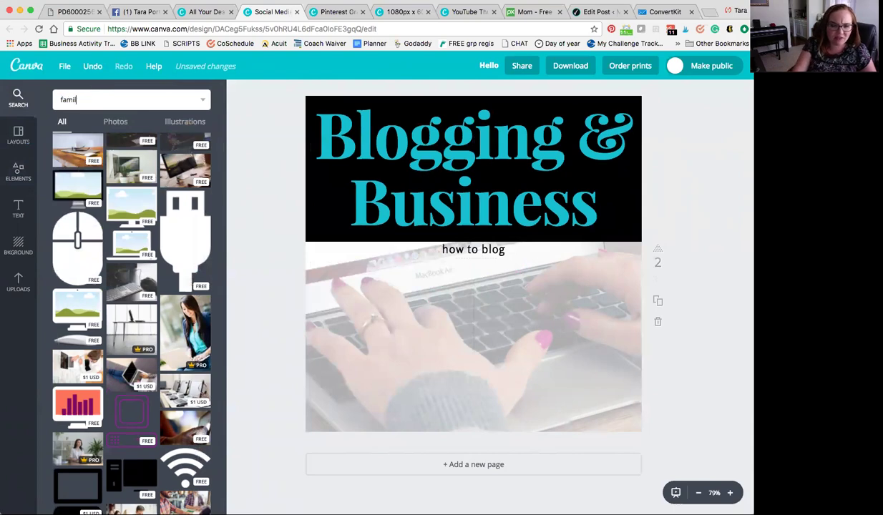
{"action": "key", "text": "Return"}
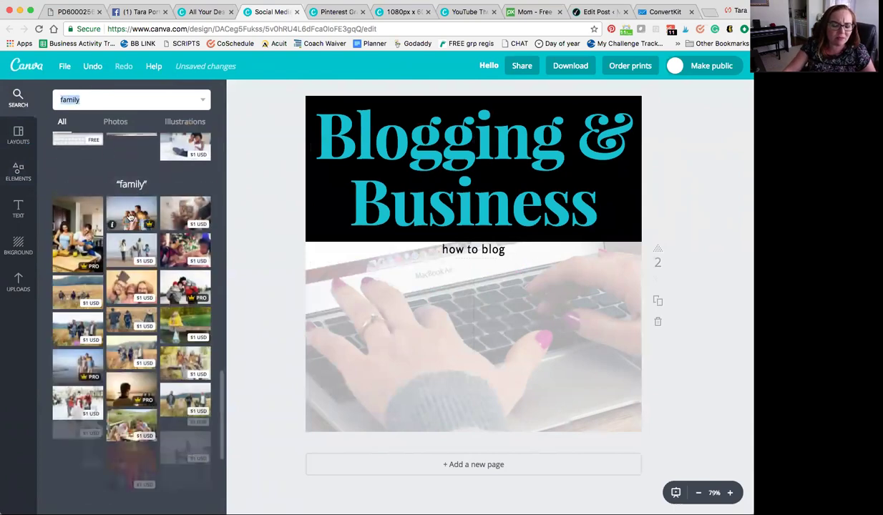
{"action": "scroll", "coordinate": [125, 276], "scroll_direction": "down", "scroll_amount": 5}
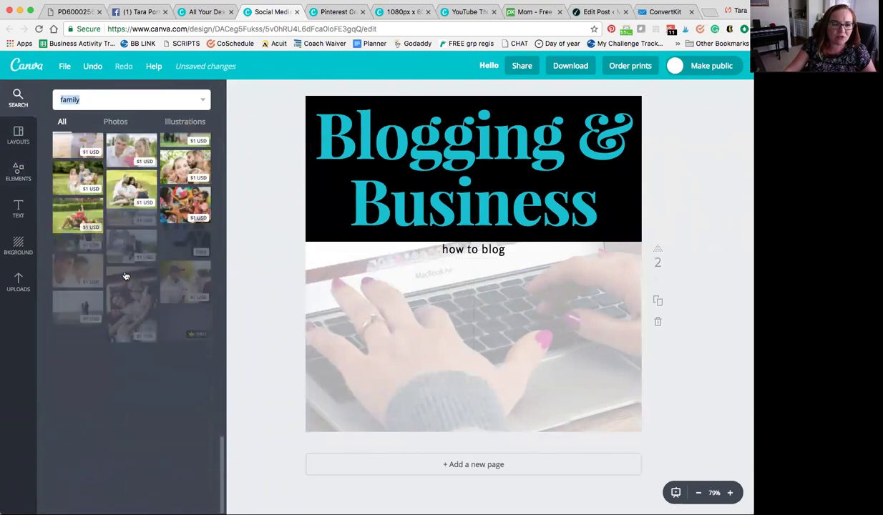
Step: Browse the free icons collection through its business, food, medical, grooming, social media and green office icons
{"action": "left_click", "coordinate": [17, 172]}
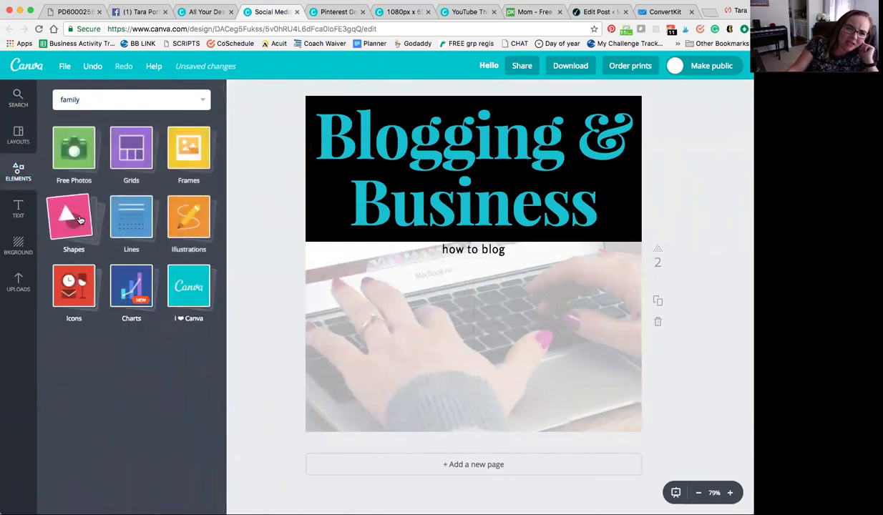
{"action": "left_click", "coordinate": [83, 294]}
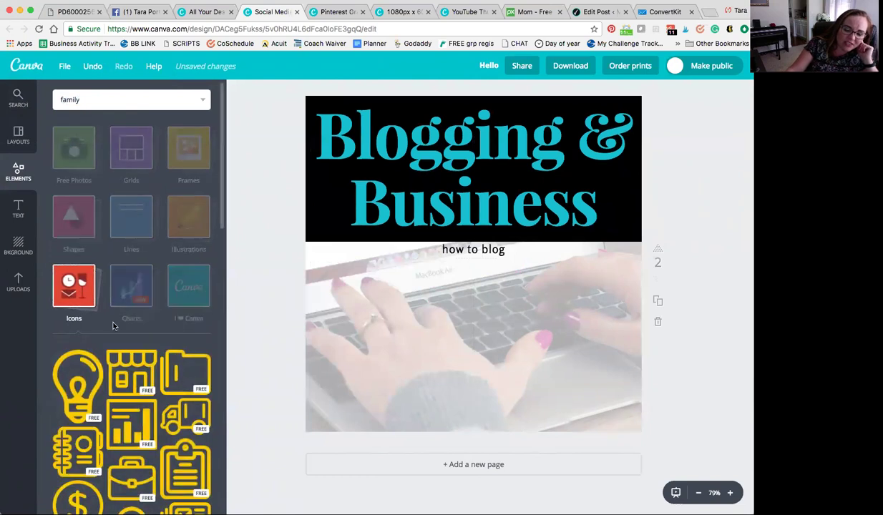
{"action": "scroll", "coordinate": [116, 322], "scroll_direction": "down", "scroll_amount": 5}
{"action": "scroll", "coordinate": [118, 323], "scroll_direction": "down", "scroll_amount": 6}
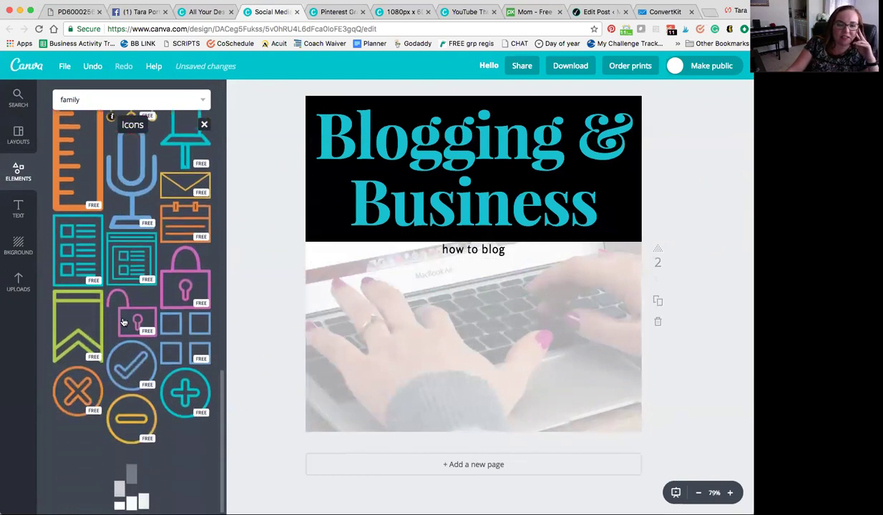
{"action": "scroll", "coordinate": [118, 325], "scroll_direction": "down", "scroll_amount": 6}
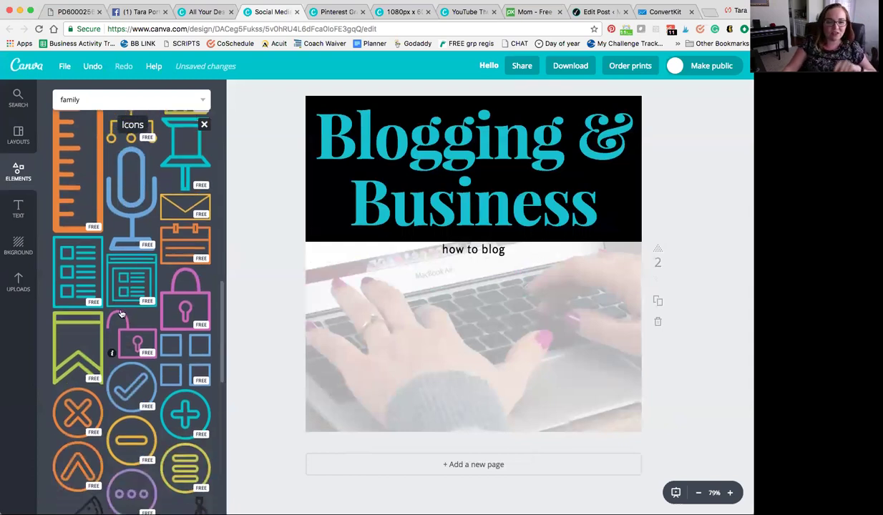
{"action": "scroll", "coordinate": [105, 327], "scroll_direction": "down", "scroll_amount": 5}
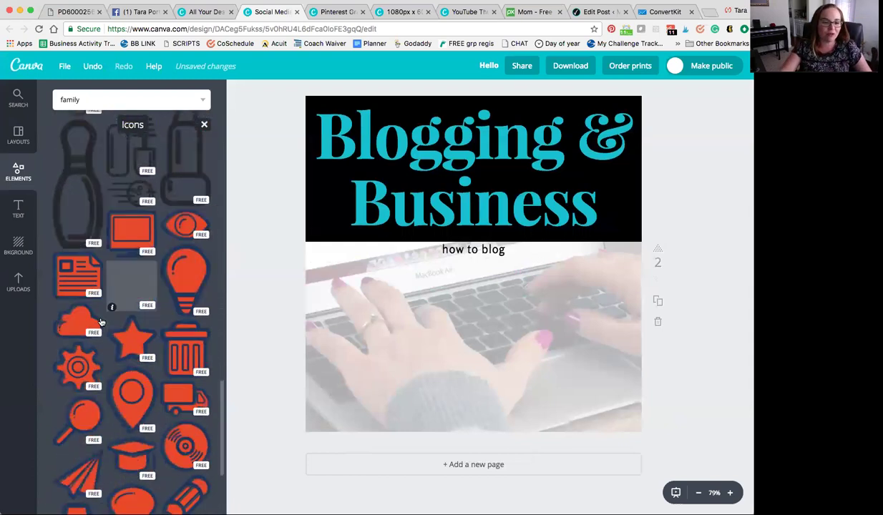
{"action": "scroll", "coordinate": [129, 327], "scroll_direction": "down", "scroll_amount": 5}
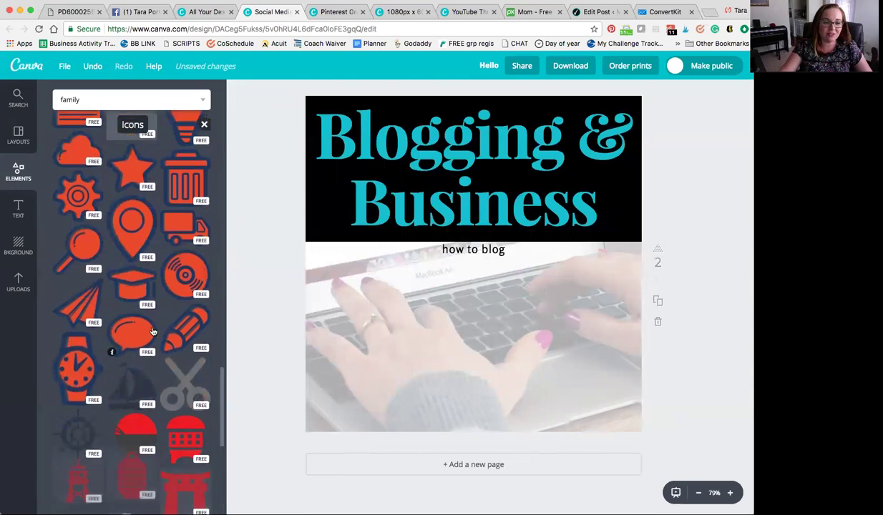
{"action": "scroll", "coordinate": [151, 331], "scroll_direction": "down", "scroll_amount": 6}
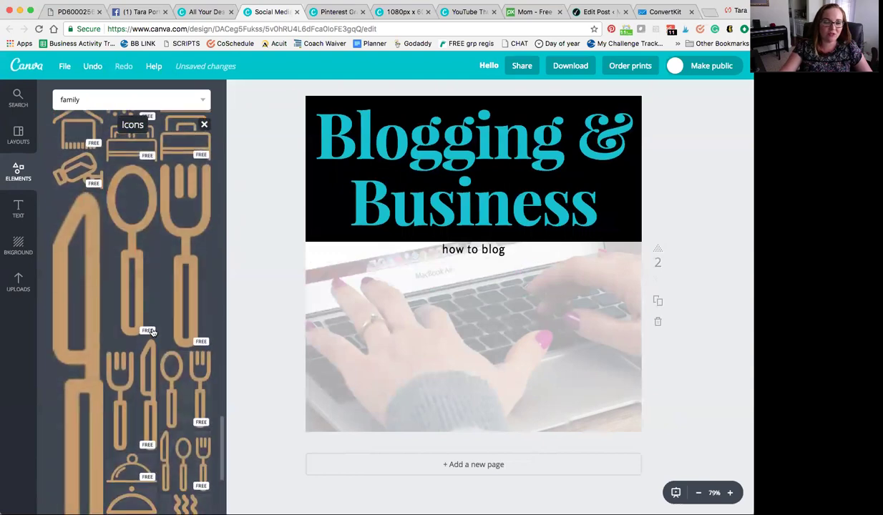
{"action": "scroll", "coordinate": [152, 331], "scroll_direction": "down", "scroll_amount": 8}
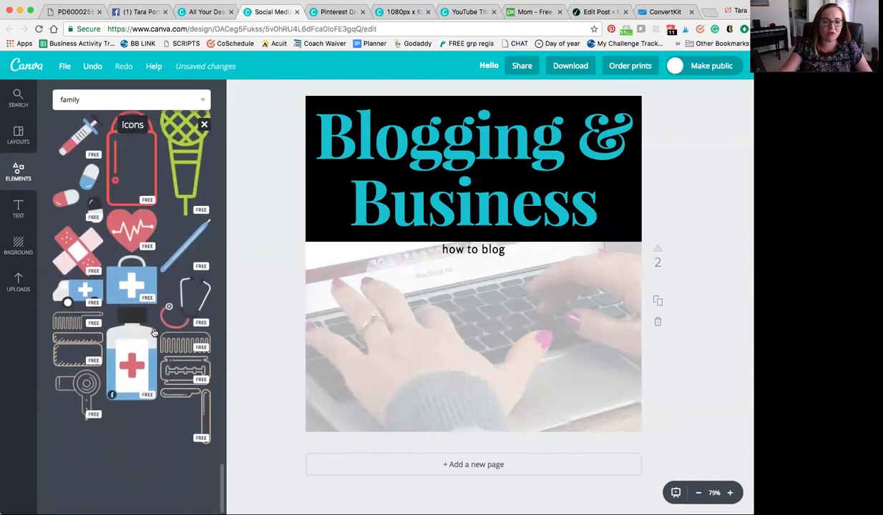
{"action": "scroll", "coordinate": [154, 333], "scroll_direction": "down", "scroll_amount": 5}
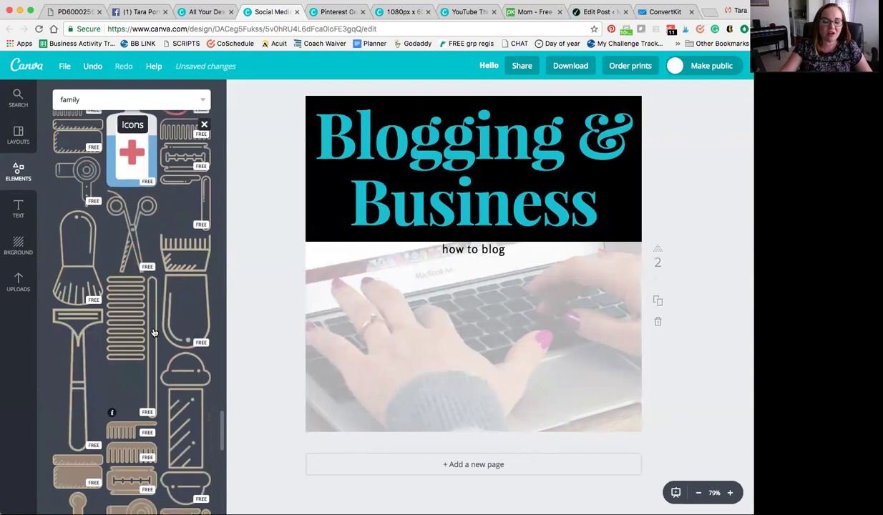
{"action": "scroll", "coordinate": [154, 333], "scroll_direction": "up", "scroll_amount": 5}
{"action": "scroll", "coordinate": [153, 332], "scroll_direction": "up", "scroll_amount": 3}
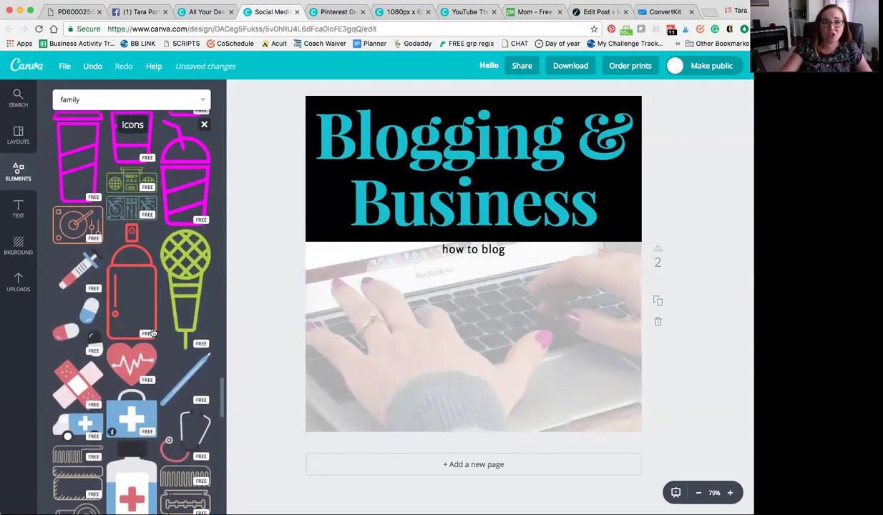
{"action": "scroll", "coordinate": [152, 332], "scroll_direction": "up", "scroll_amount": 2}
{"action": "scroll", "coordinate": [153, 333], "scroll_direction": "down", "scroll_amount": 10}
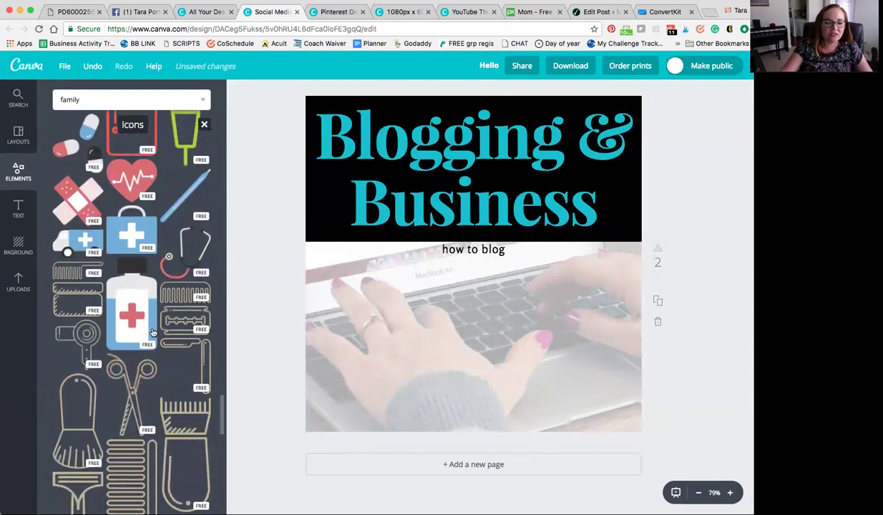
{"action": "scroll", "coordinate": [152, 333], "scroll_direction": "down", "scroll_amount": 8}
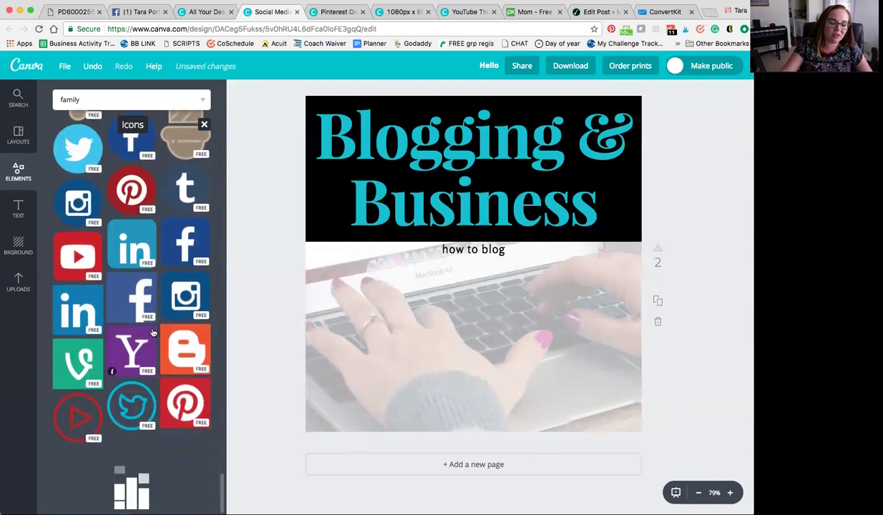
{"action": "scroll", "coordinate": [118, 364], "scroll_direction": "down", "scroll_amount": 5}
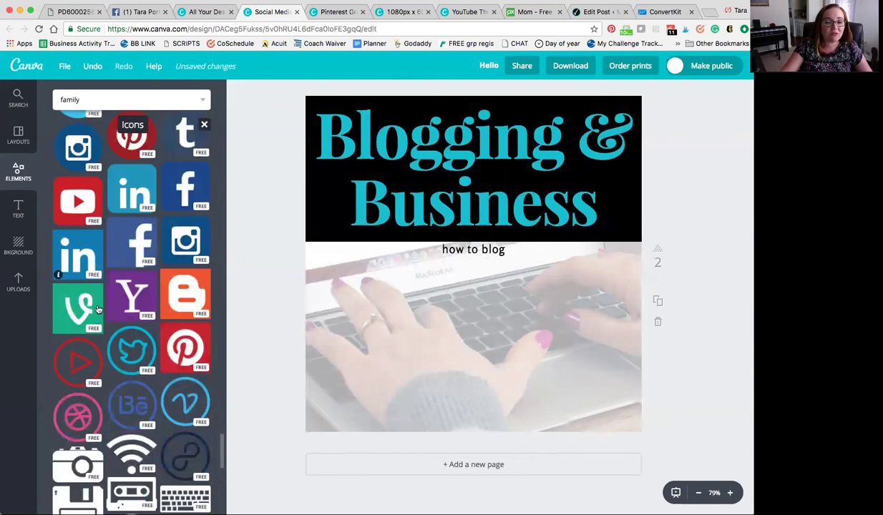
{"action": "scroll", "coordinate": [122, 350], "scroll_direction": "down", "scroll_amount": 7}
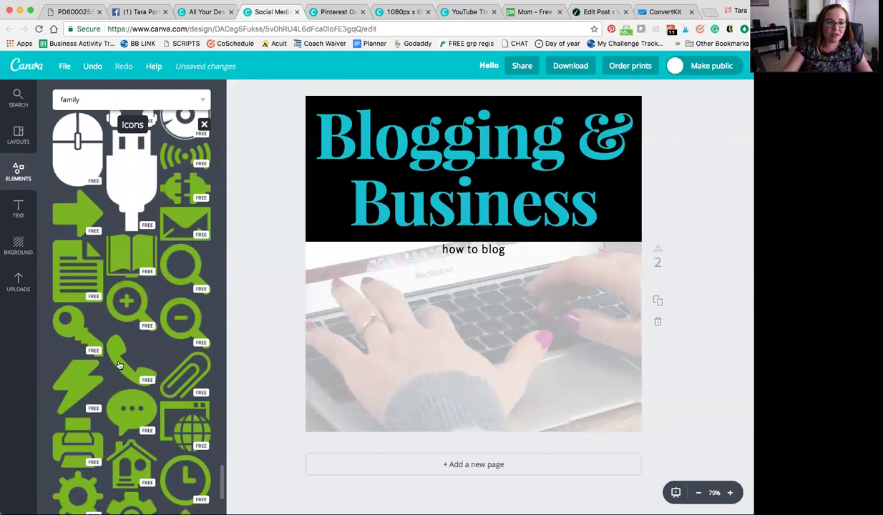
Step: Add the green envelope icon to the lower half of page 2, reduce its size, and recolor it dark purple
{"action": "left_click_drag", "start_coordinate": [175, 223], "coordinate": [445, 314]}
{"action": "left_click_drag", "start_coordinate": [372, 274], "coordinate": [445, 322]}
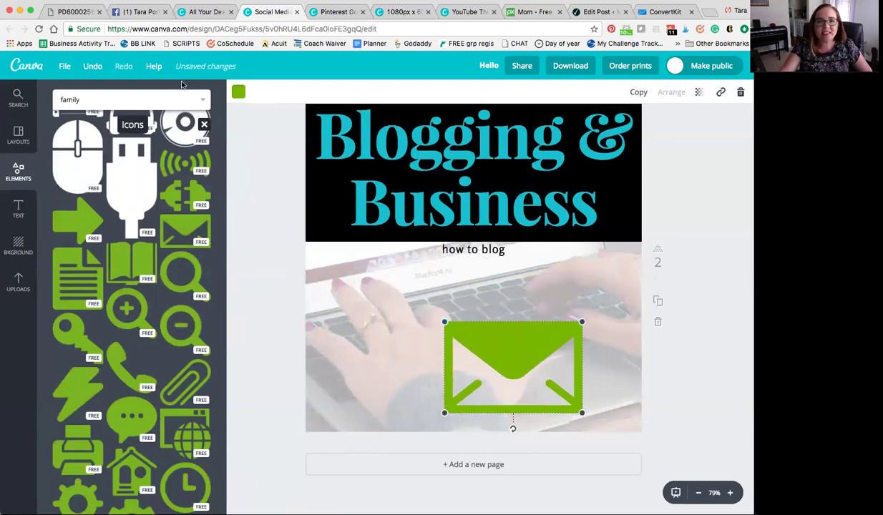
{"action": "left_click", "coordinate": [237, 92]}
{"action": "left_click", "coordinate": [267, 141]}
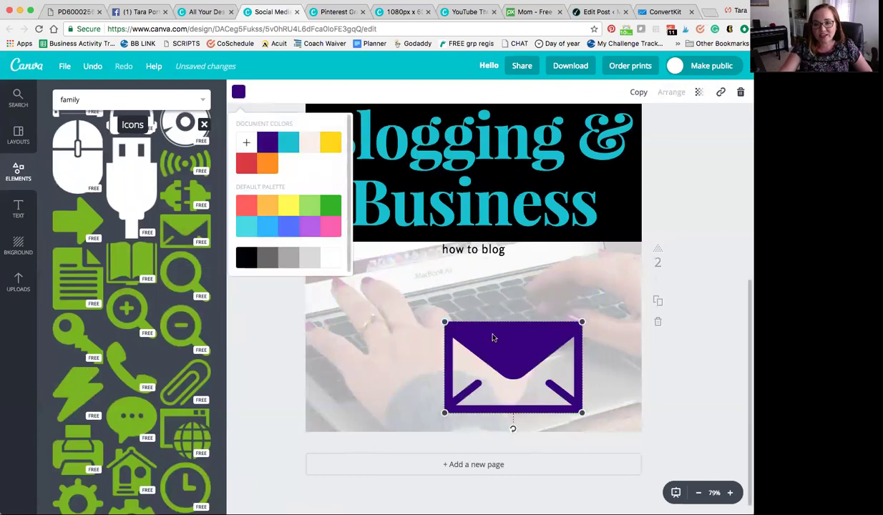
Step: Shrink the envelope icon and place it over the left hand in the photo, and shift the text group slightly upward
{"action": "left_click_drag", "start_coordinate": [520, 351], "coordinate": [449, 322]}
{"action": "left_click_drag", "start_coordinate": [372, 292], "coordinate": [473, 310]}
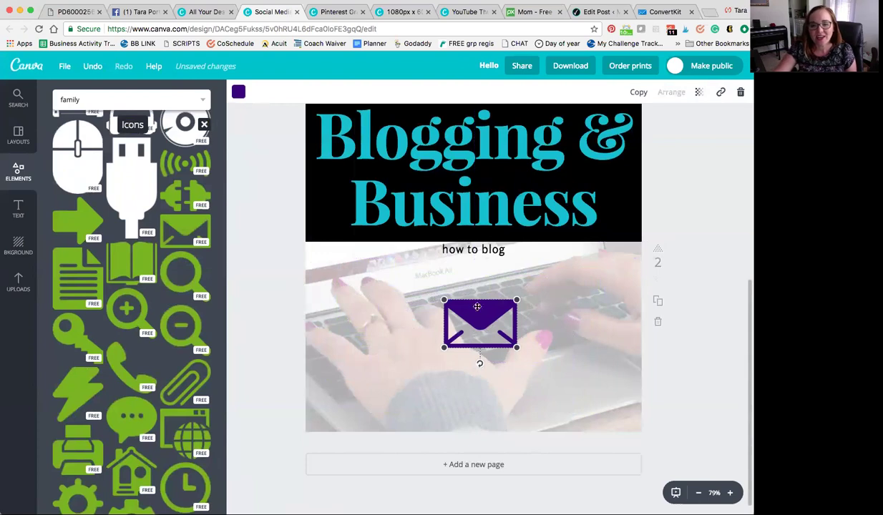
{"action": "left_click_drag", "start_coordinate": [473, 310], "coordinate": [404, 303]}
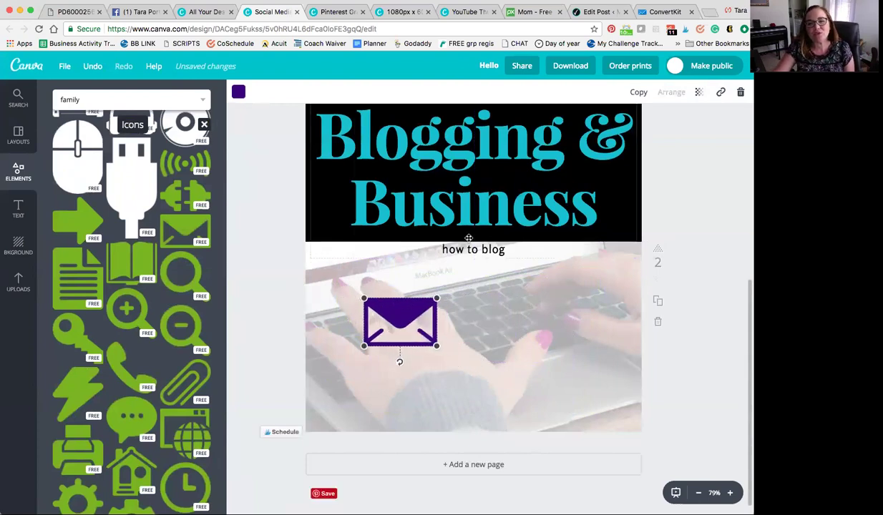
{"action": "left_click_drag", "start_coordinate": [466, 253], "coordinate": [473, 245]}
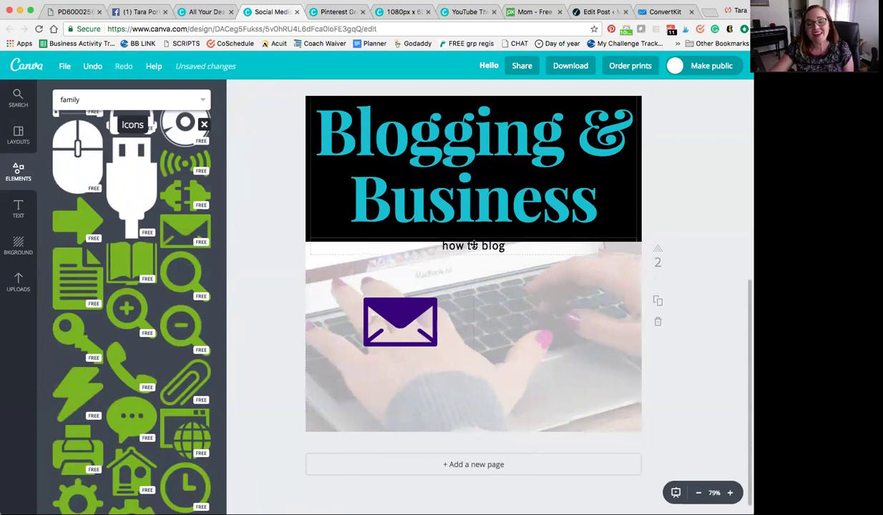
{"action": "left_click", "coordinate": [264, 207]}
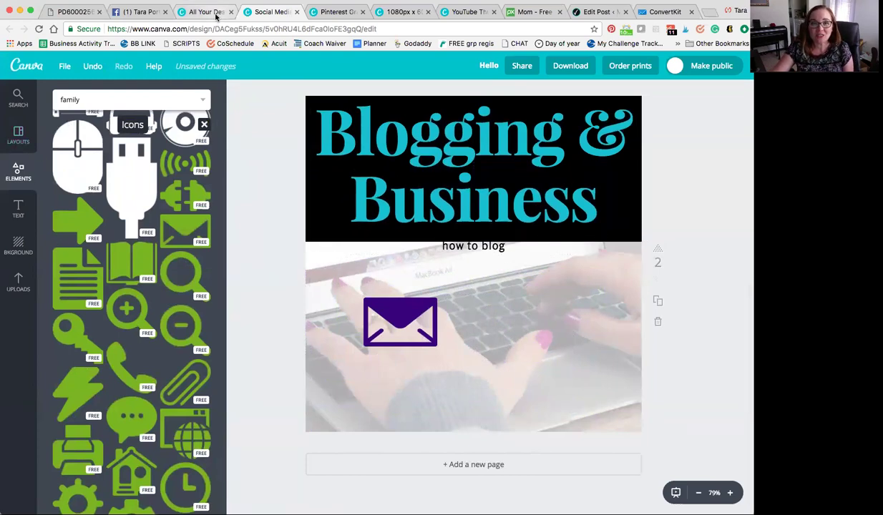
Step: Go back to the Canva home page, close the design type chooser, and browse the list of saved designs
{"action": "left_click", "coordinate": [320, 15]}
{"action": "left_click", "coordinate": [196, 16]}
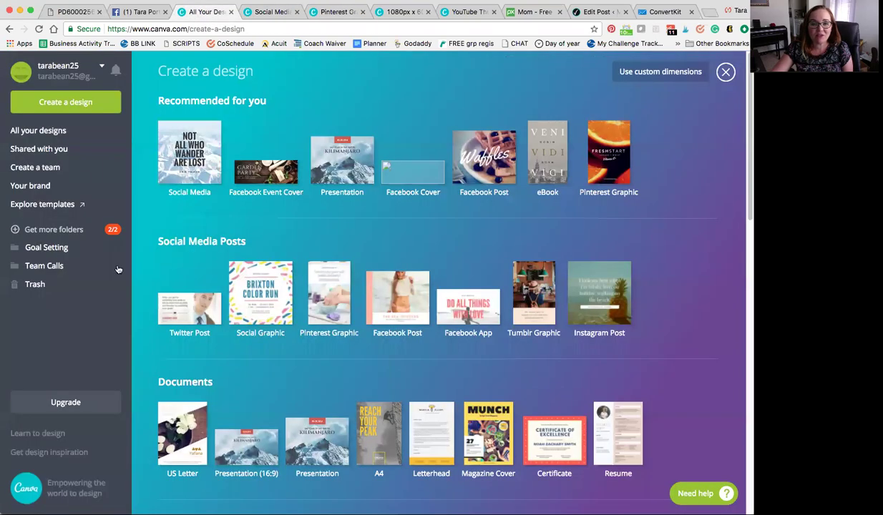
{"action": "left_click", "coordinate": [724, 72]}
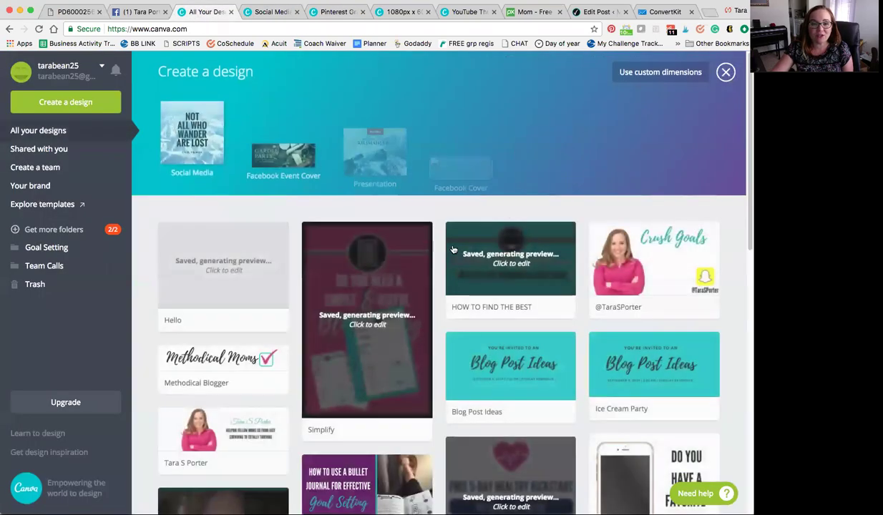
{"action": "scroll", "coordinate": [443, 254], "scroll_direction": "down", "scroll_amount": 5}
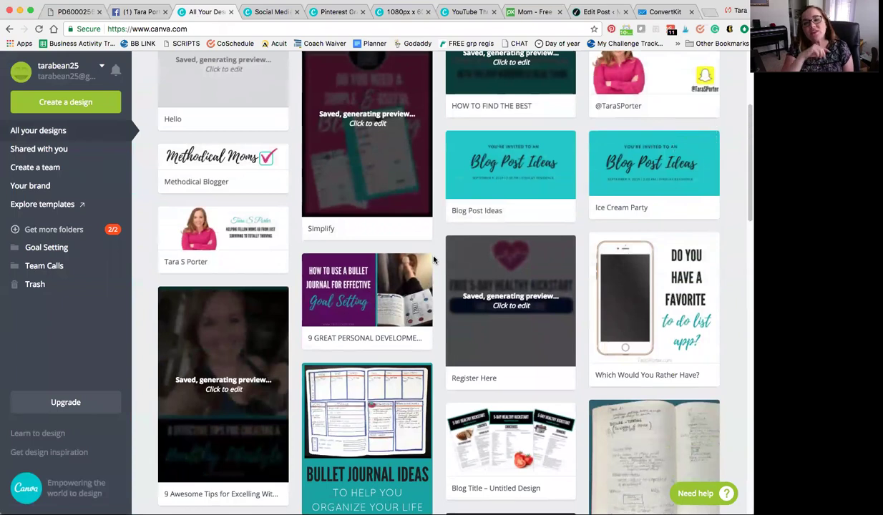